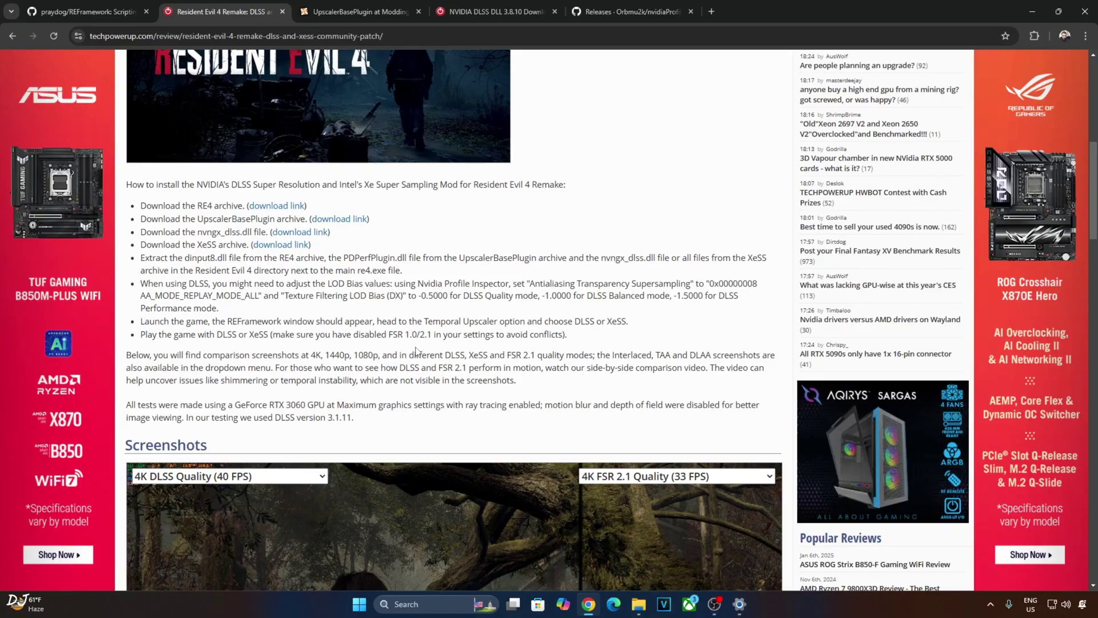
# Open the REFramework repository on GitHub, view its releases page, and go to its workflow runs.
pyautogui.hotkey('ctrl', 'shift', 't')
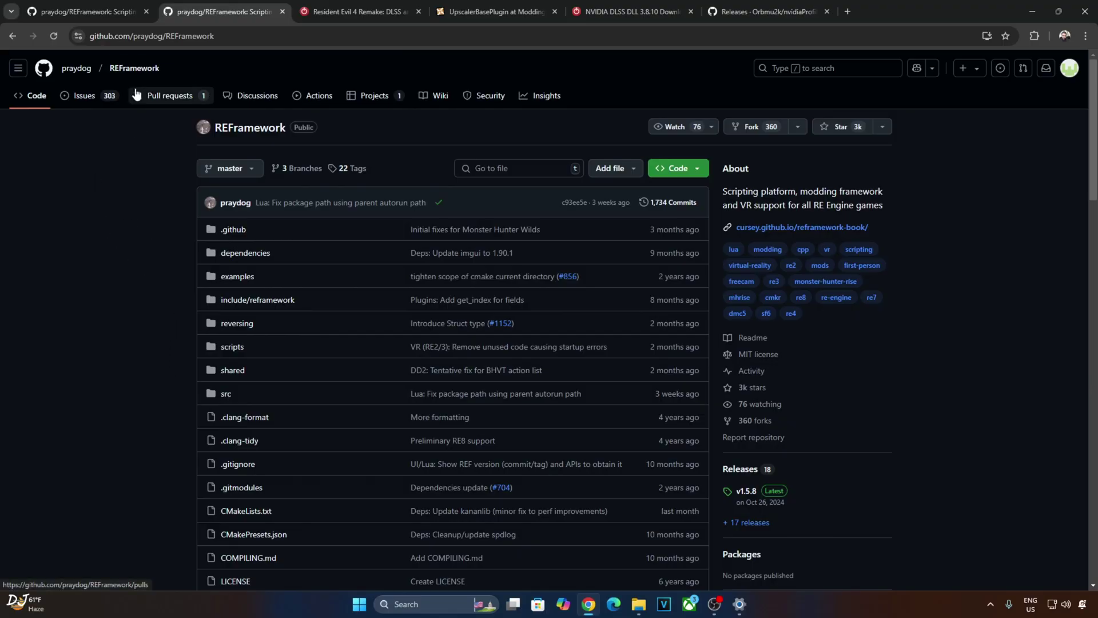
pyautogui.click(739, 469)
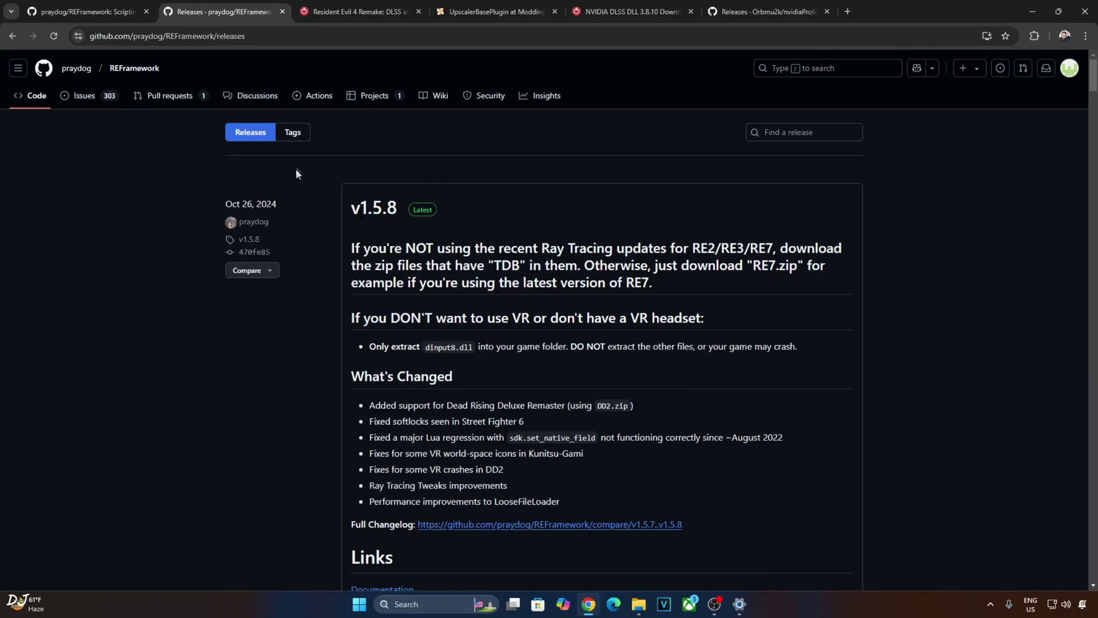
pyautogui.click(313, 97)
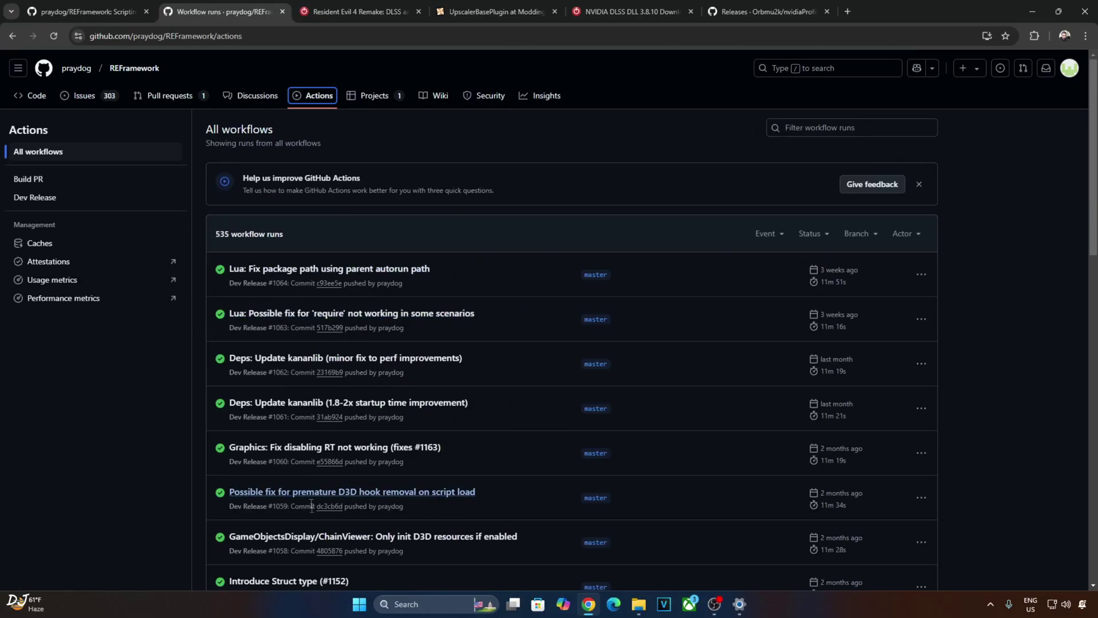
# Download the RE4 artifact from the "Merge branch 'master' into pd-upscaler" workflow run.
pyautogui.scroll(-2, 389, 400)
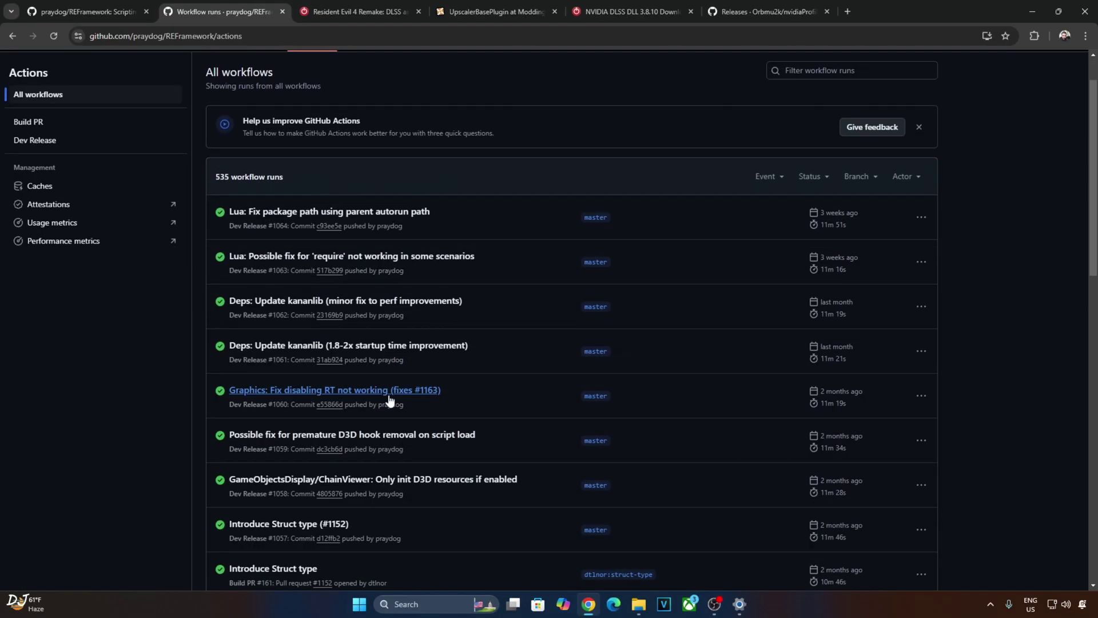
pyautogui.scroll(-7, 390, 400)
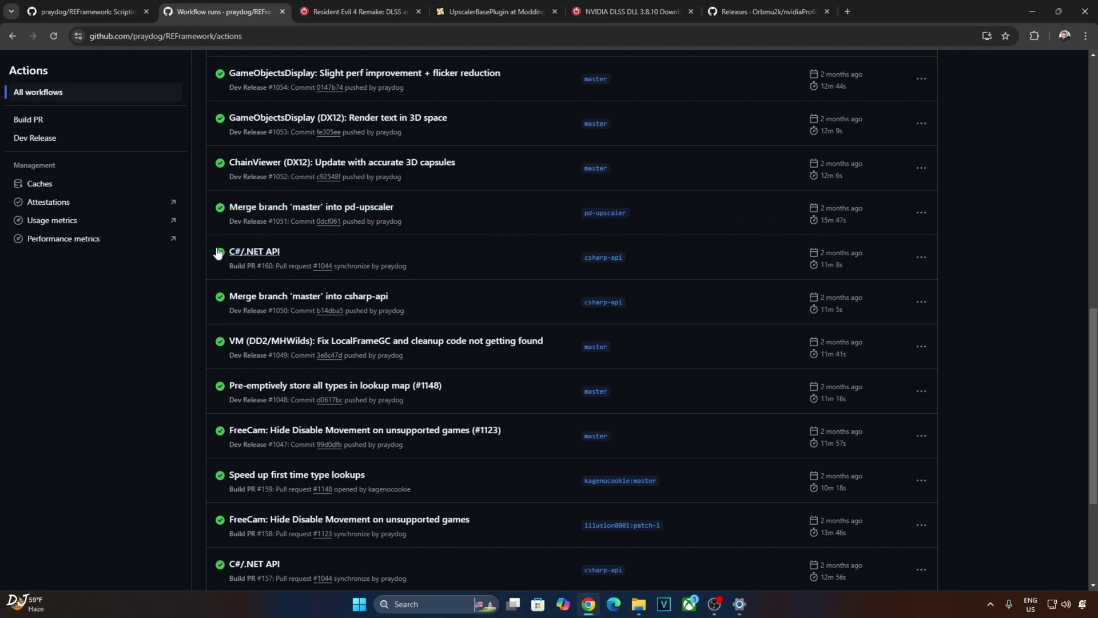
pyautogui.click(301, 207)
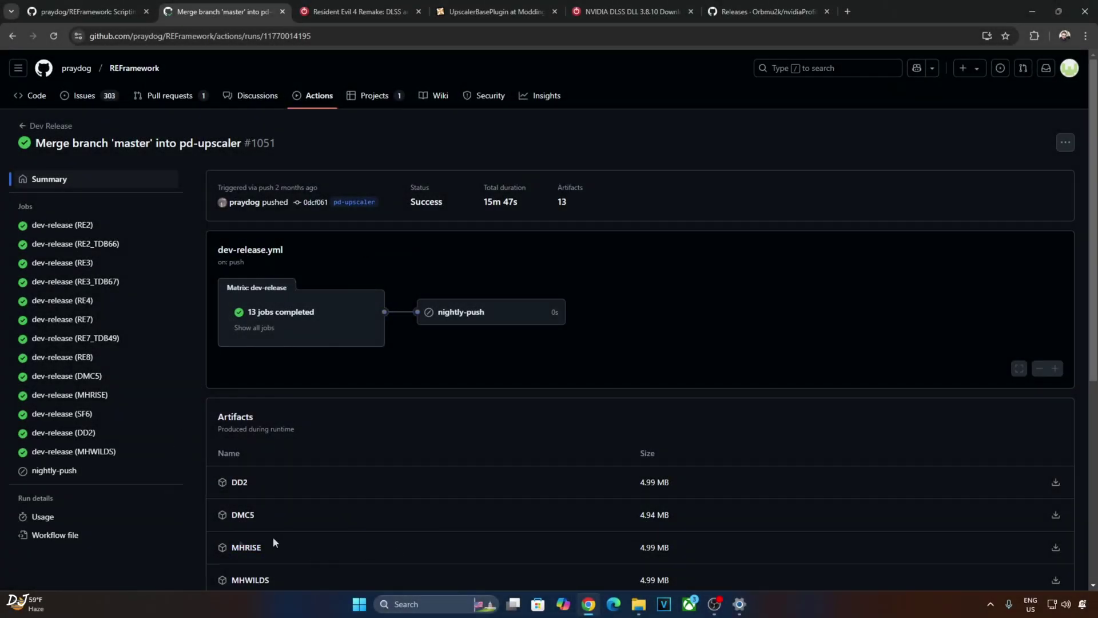
pyautogui.scroll(-2, 465, 485)
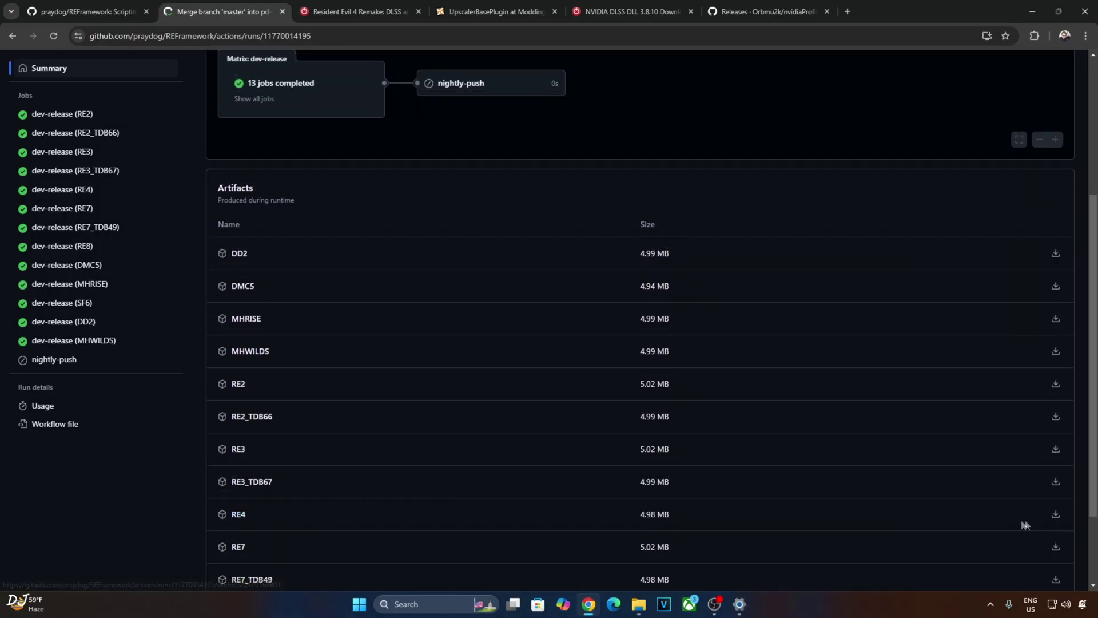
pyautogui.click(1056, 514)
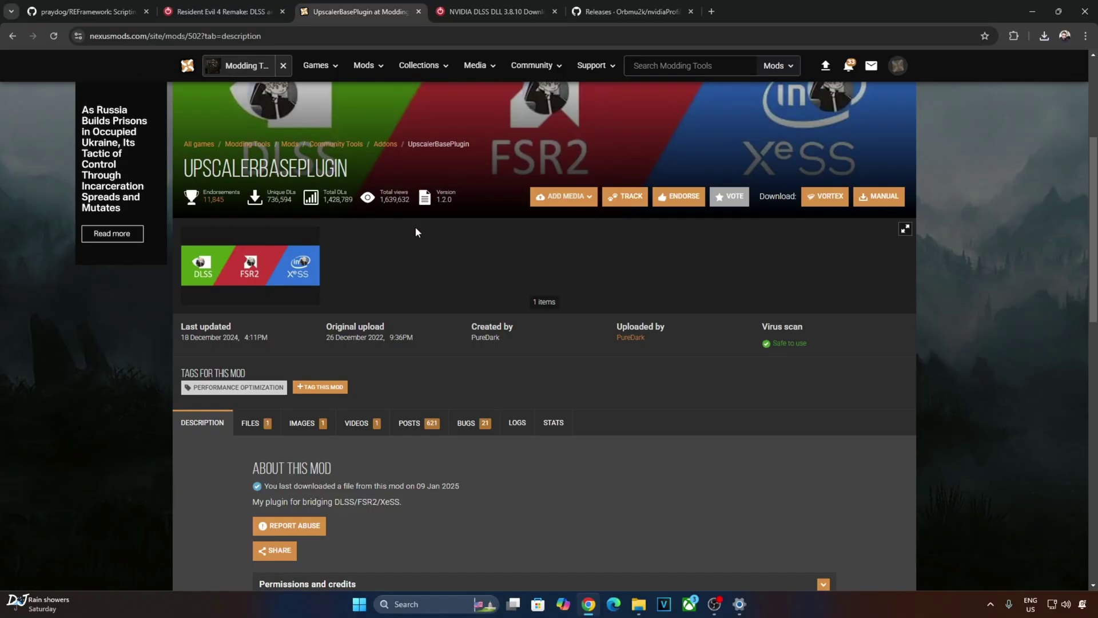
# Request the manual download of the old UpscalerBasePlugin file version 1.1.2 on Nexus Mods, and close that page.
pyautogui.click(251, 428)
pyautogui.scroll(-5, 226, 465)
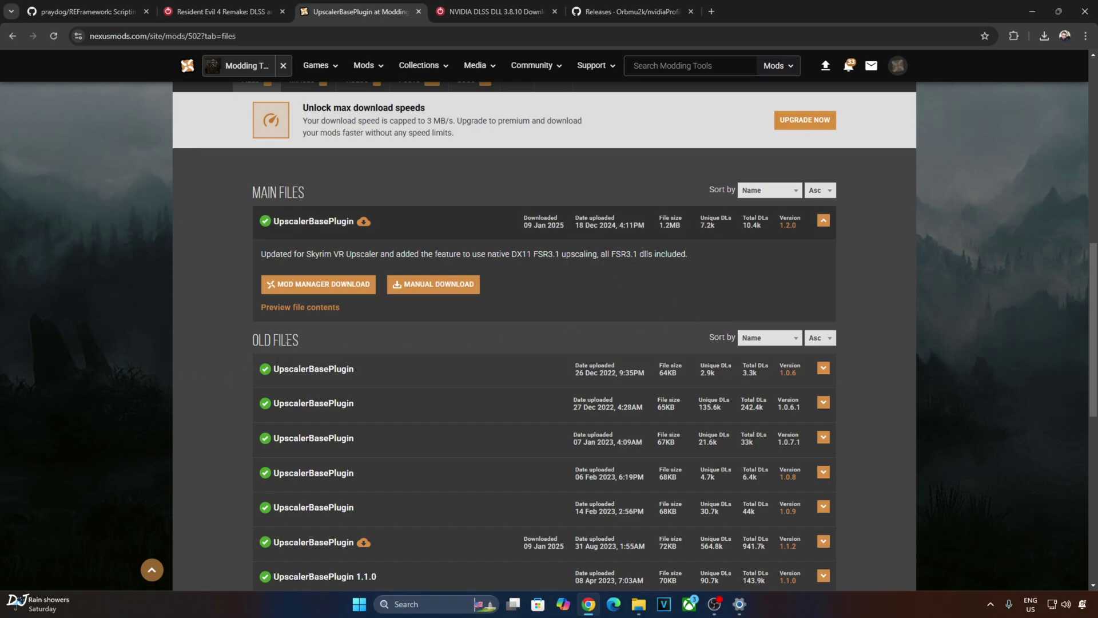
pyautogui.scroll(-2, 286, 341)
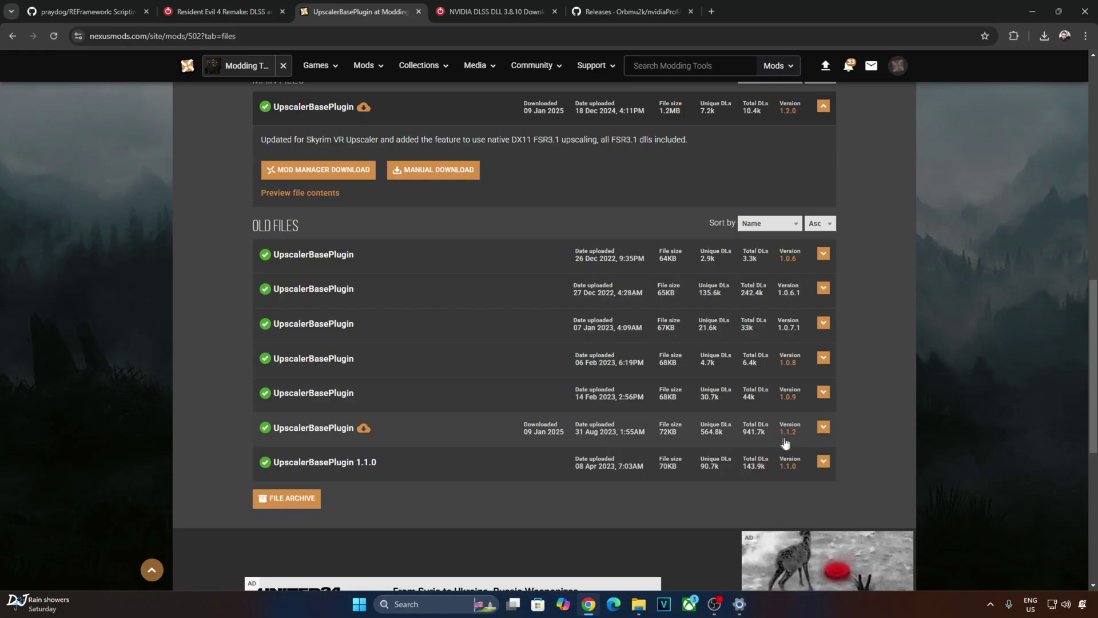
pyautogui.click(308, 430)
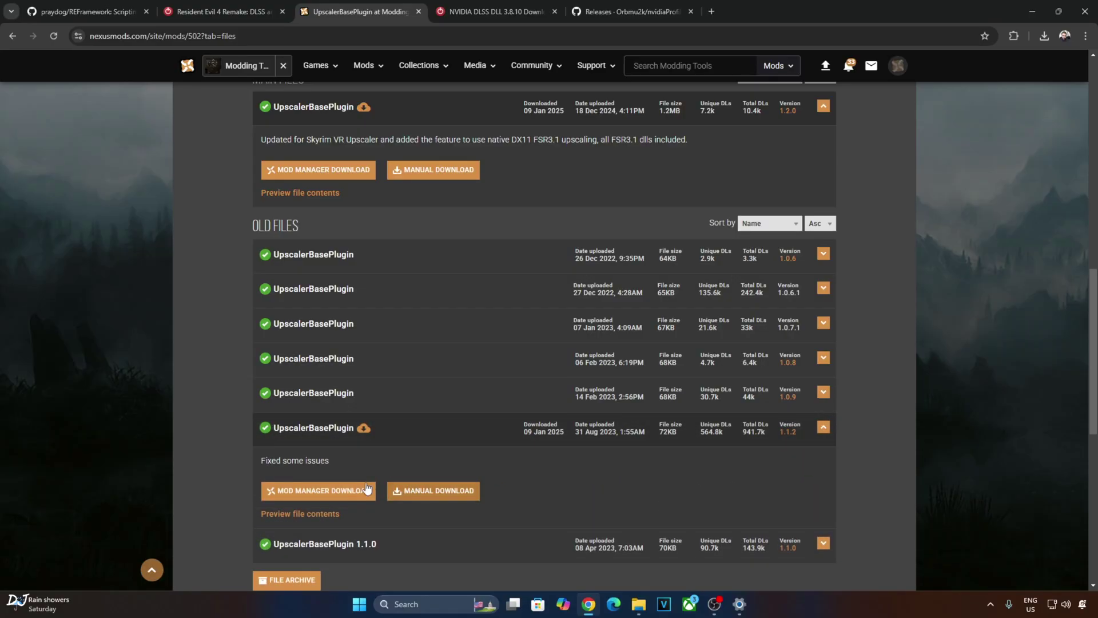
pyautogui.click(458, 493)
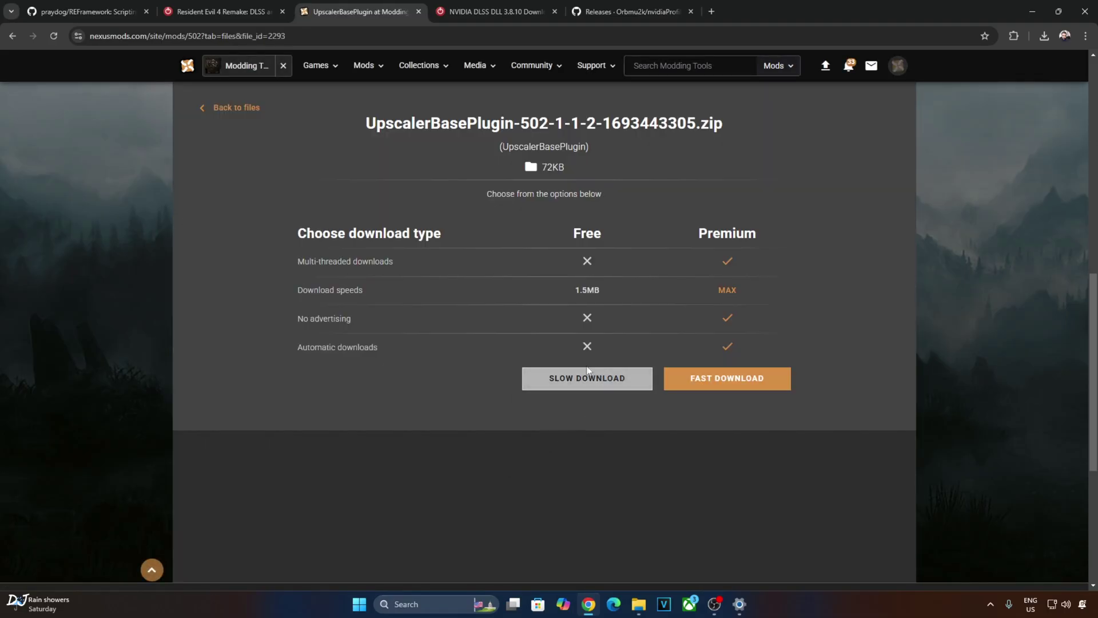
pyautogui.hotkey('ctrl', 'w')
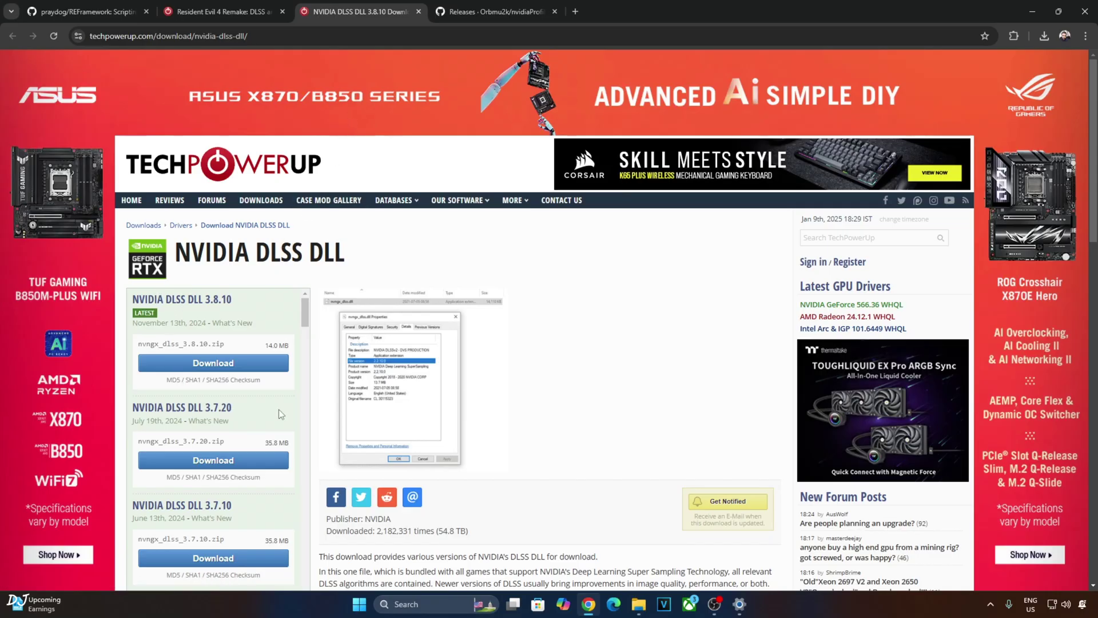
# Request the NVIDIA DLSS DLL 3.8.10 download on TechPowerUp, and close that page.
pyautogui.click(237, 362)
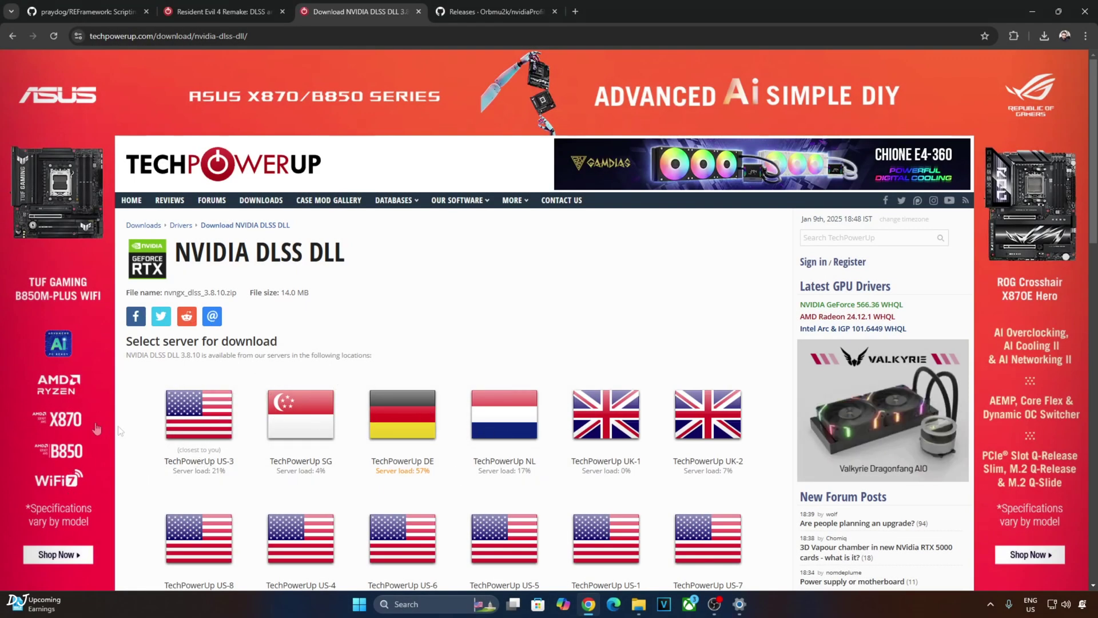
pyautogui.hotkey('ctrl', 'w')
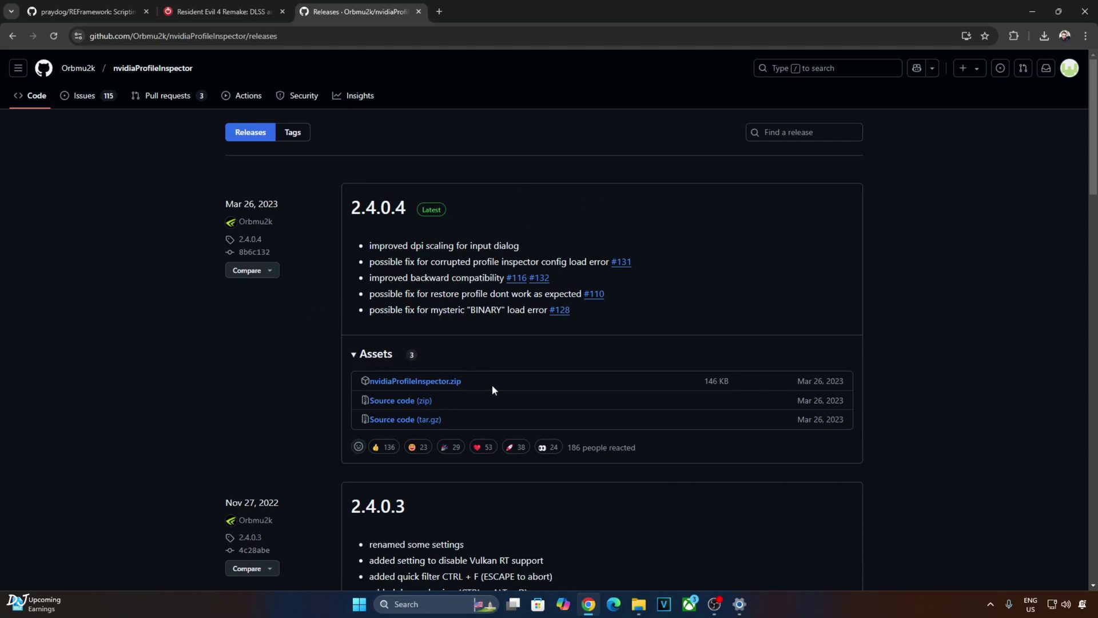
# Close the nvidiaProfileInspector releases page and follow the XeSS archive download link in the Resident Evil 4 article.
pyautogui.hotkey('ctrl', 'w')
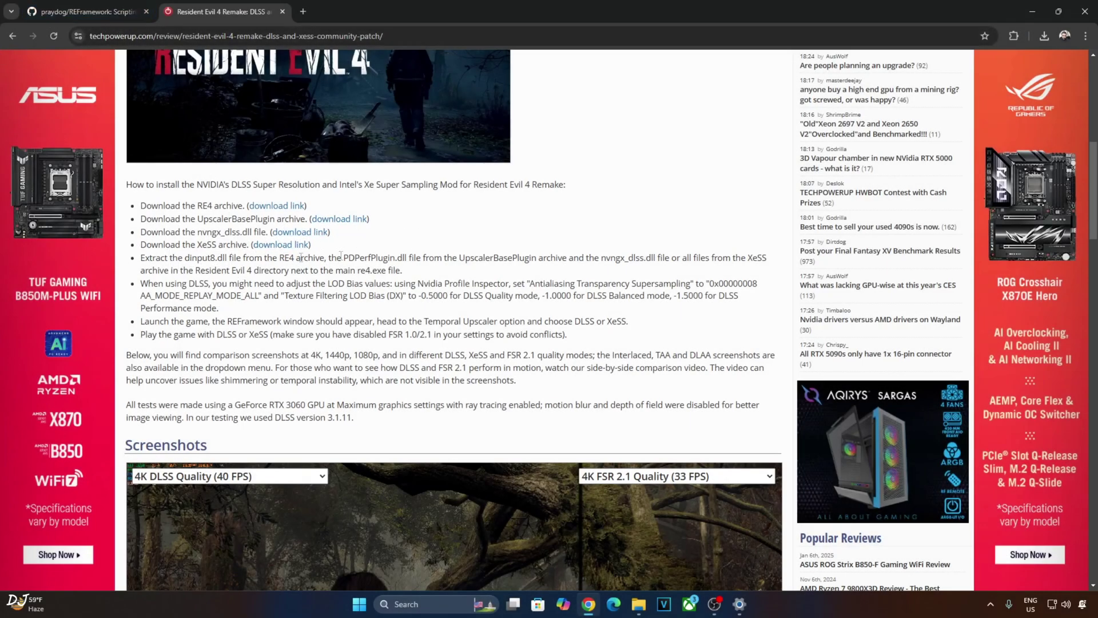
pyautogui.click(280, 244)
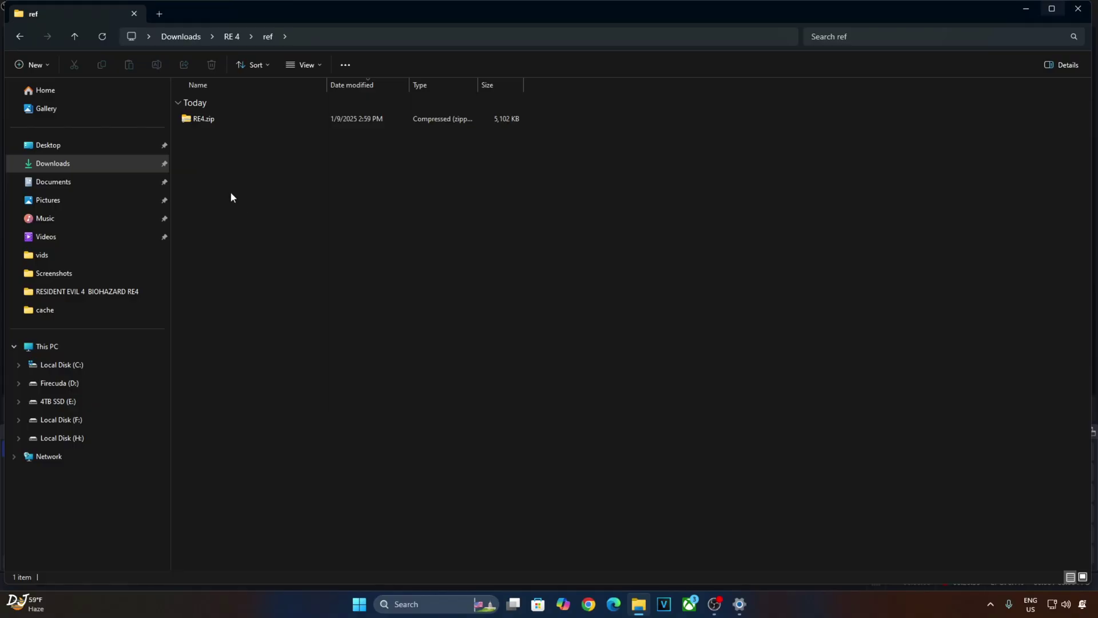
# Copy dinput8.dll from the nested RE4.zip archive in the ref download folder.
pyautogui.doubleClick(209, 118)
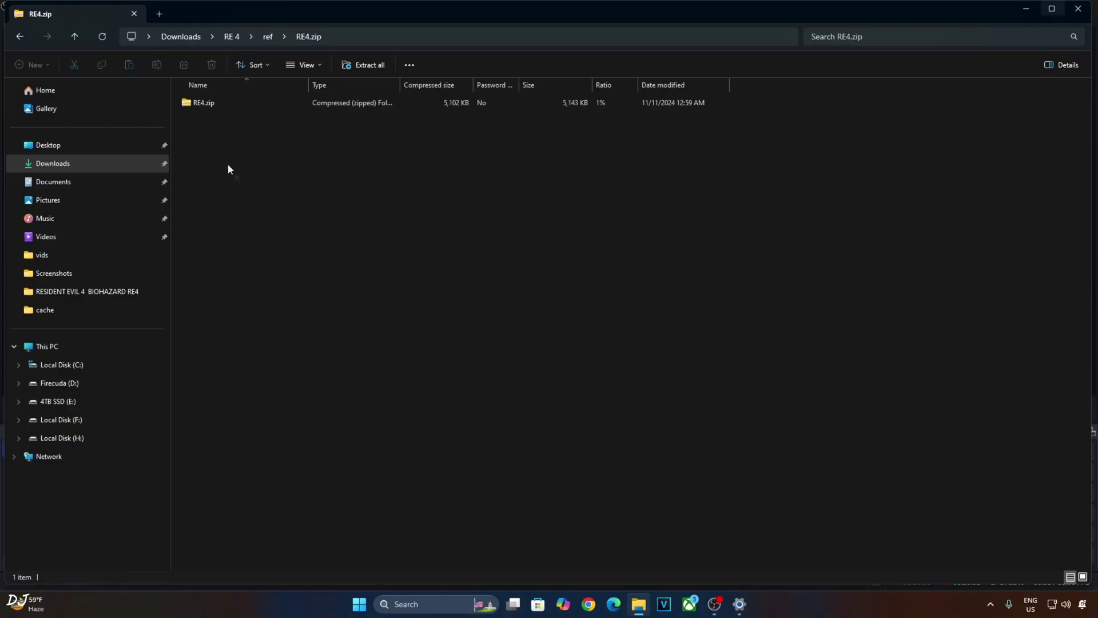
pyautogui.doubleClick(211, 103)
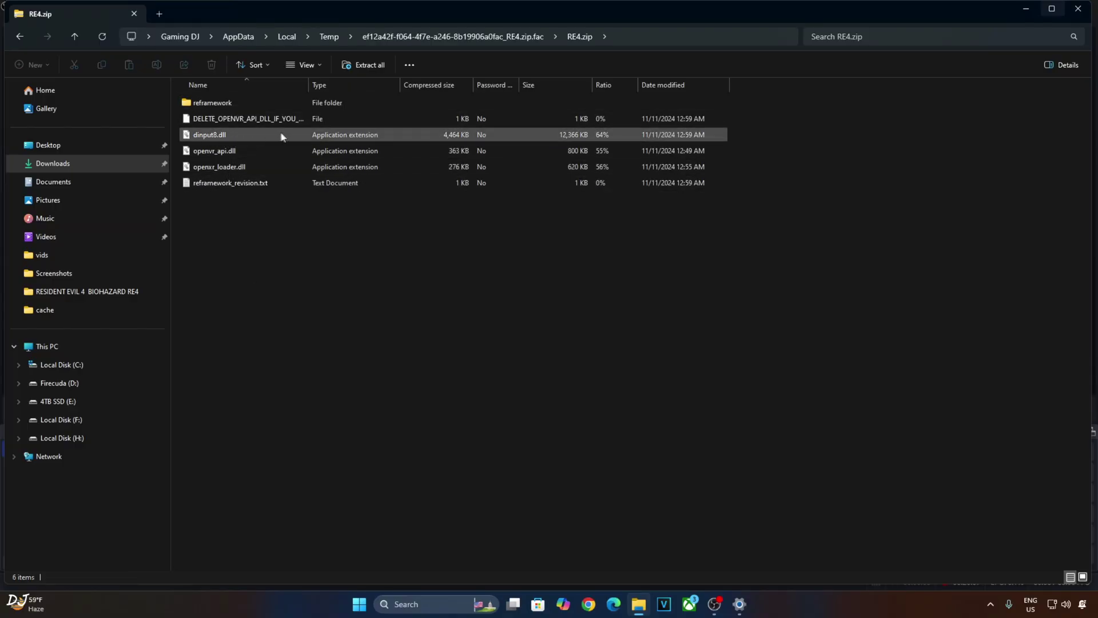
pyautogui.rightClick(211, 134)
pyautogui.click(239, 170)
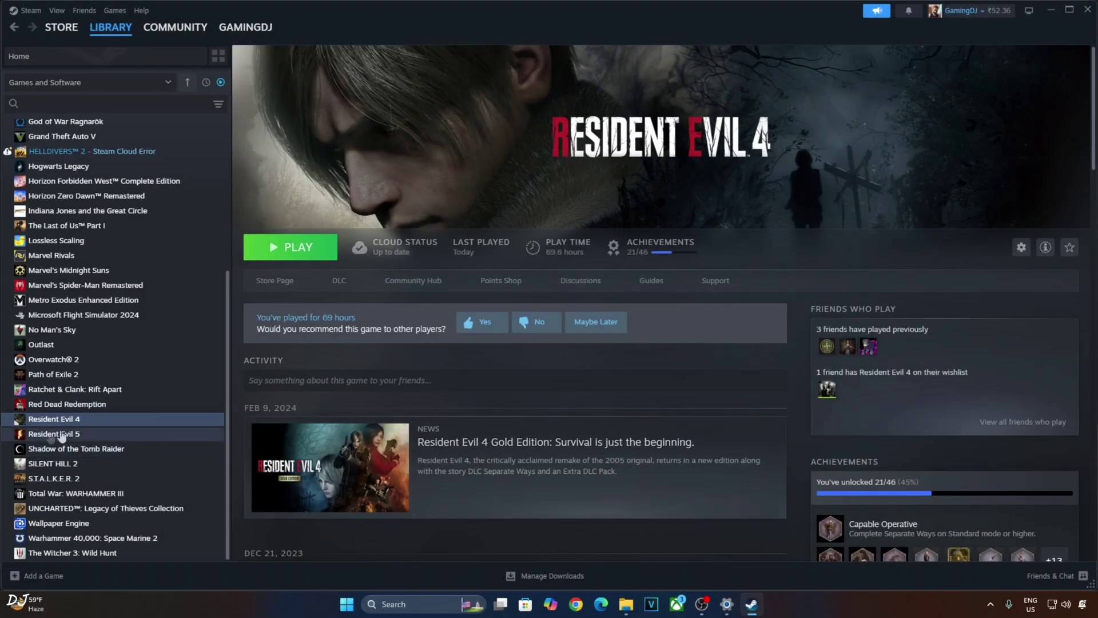
# Browse the local files of Resident Evil 4 from the Steam library and paste dinput8.dll into the game folder.
pyautogui.rightClick(99, 424)
pyautogui.moveTo(127, 493)
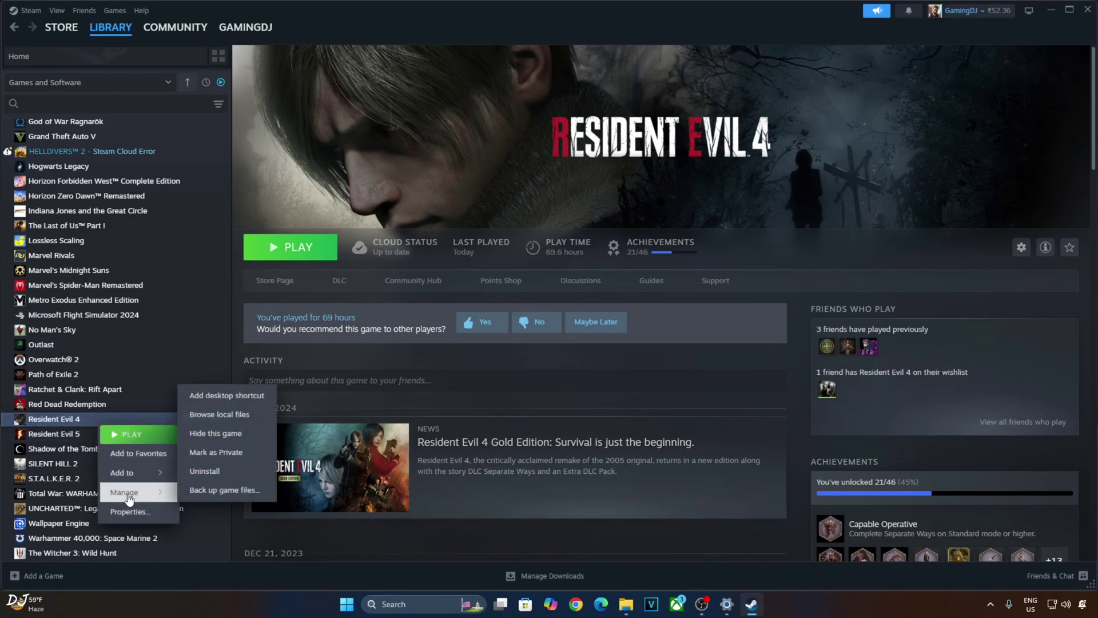
pyautogui.click(202, 422)
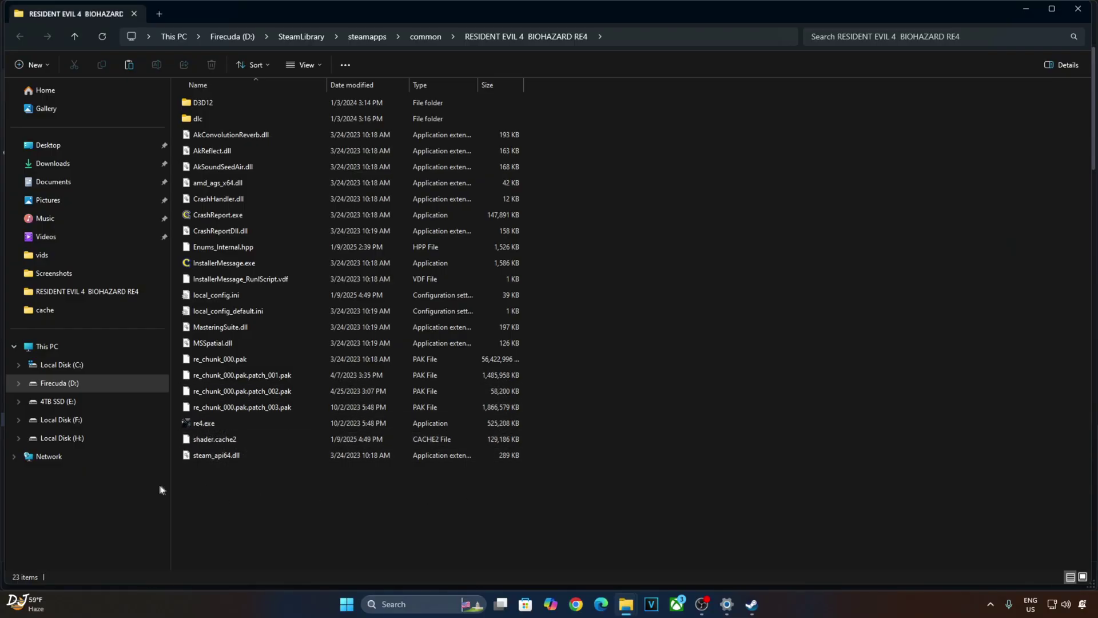
pyautogui.rightClick(227, 485)
pyautogui.click(238, 502)
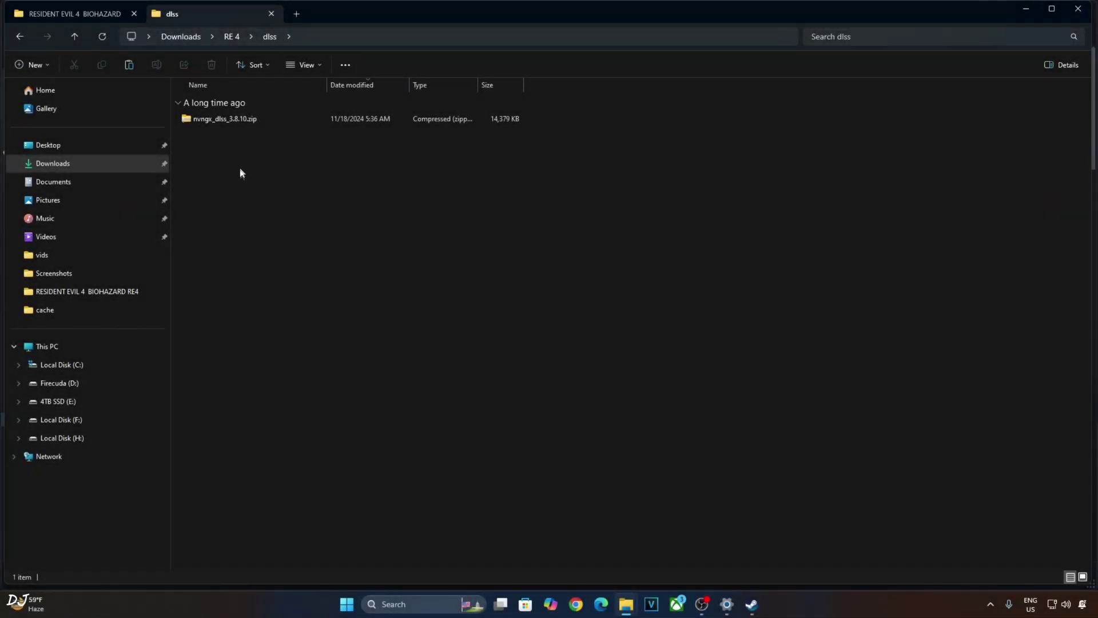
# Copy nvngx_dlss.dll from nvngx_dlss_3.8.10.zip and paste it into the RESIDENT EVIL 4 BIOHAZARD RE4 folder.
pyautogui.doubleClick(220, 121)
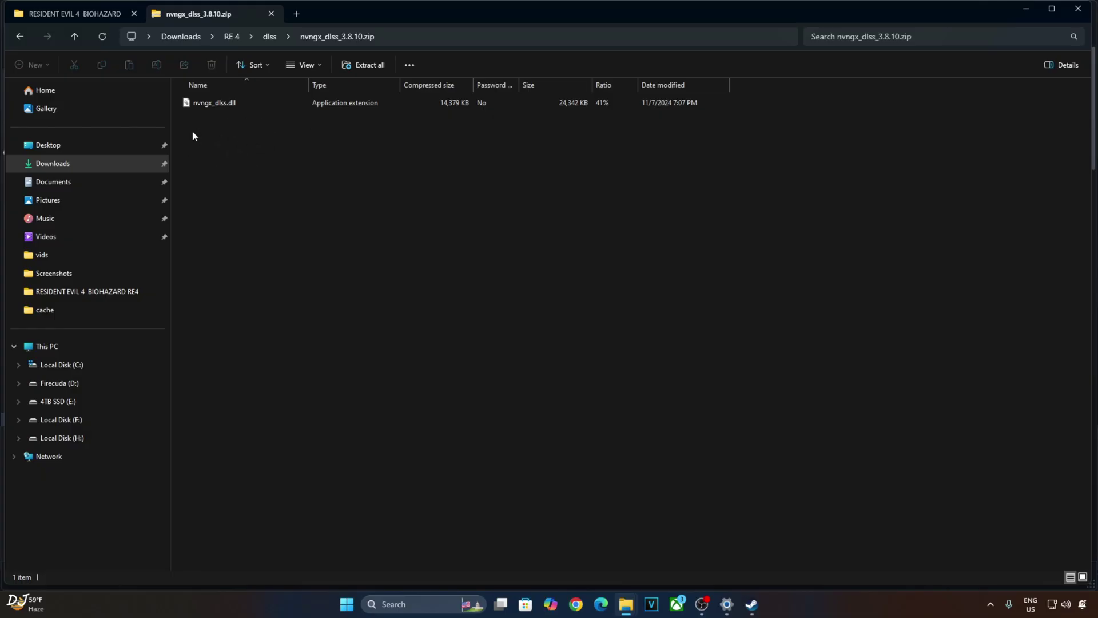
pyautogui.rightClick(220, 105)
pyautogui.click(252, 144)
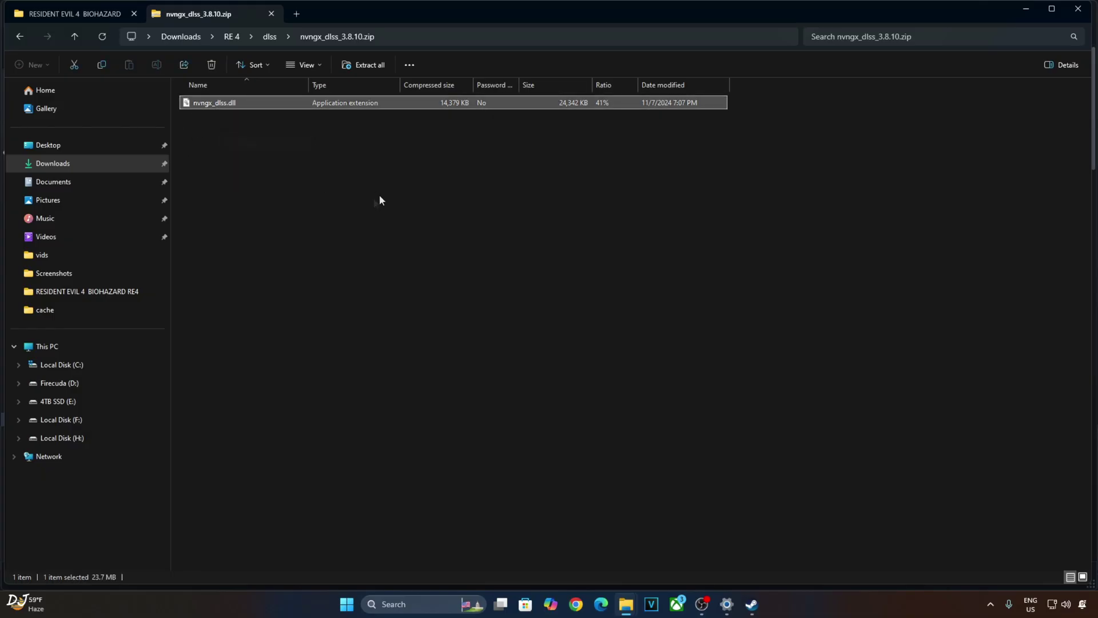
pyautogui.click(380, 199)
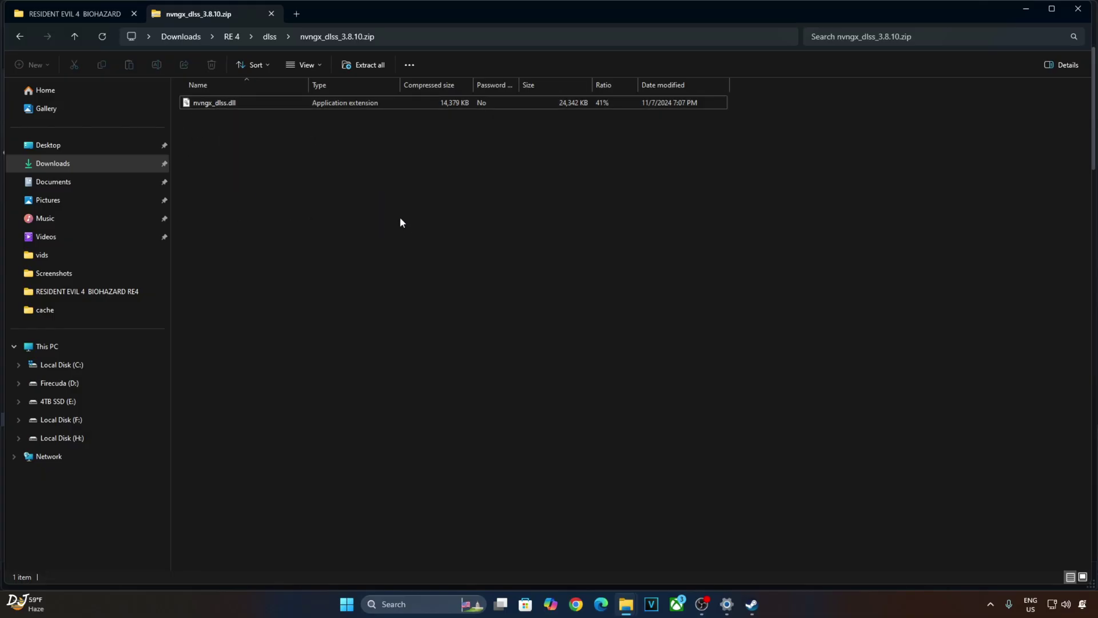
pyautogui.click(108, 16)
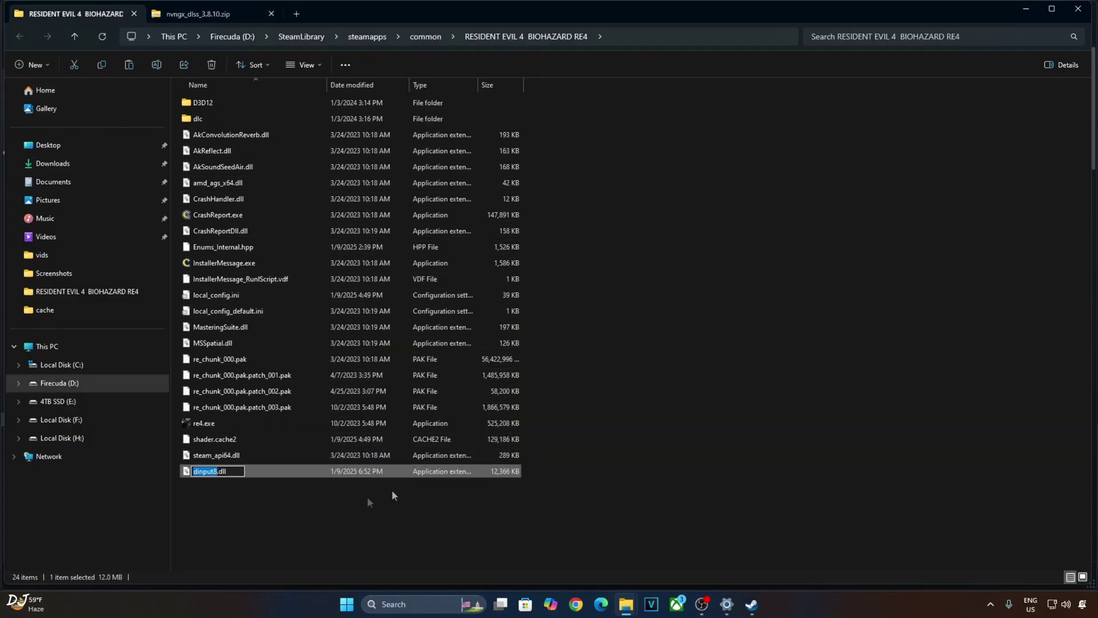
pyautogui.rightClick(217, 493)
pyautogui.click(232, 506)
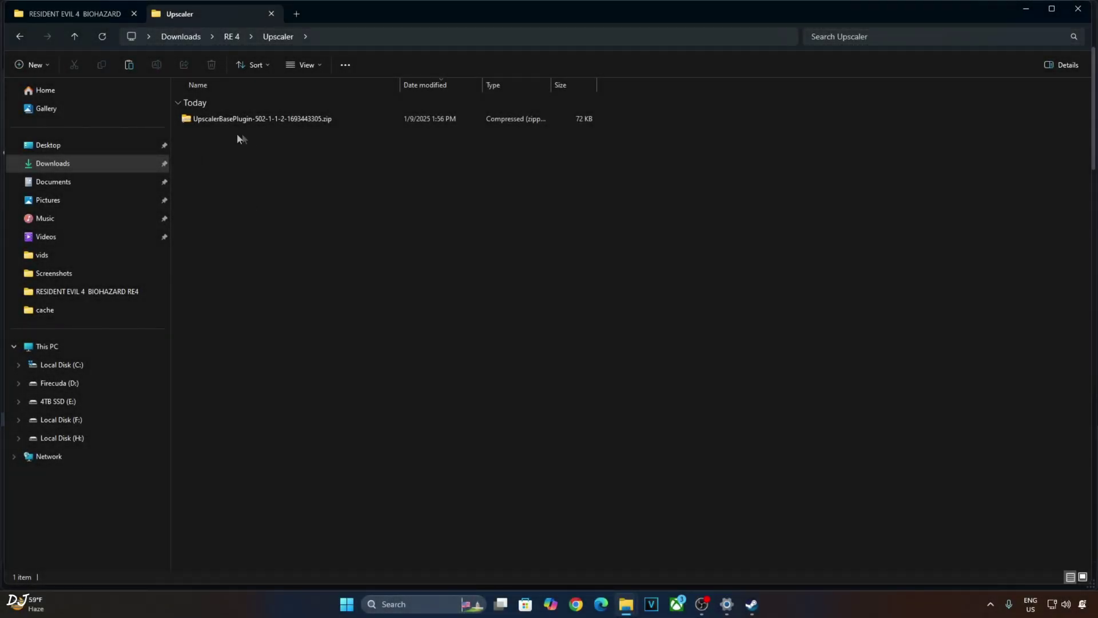
# Copy PDPerfPlugin.dll from the UpscalerBasePlugin 1.1.2 archive and paste it into the RESIDENT EVIL 4 BIOHAZARD RE4 folder.
pyautogui.doubleClick(268, 120)
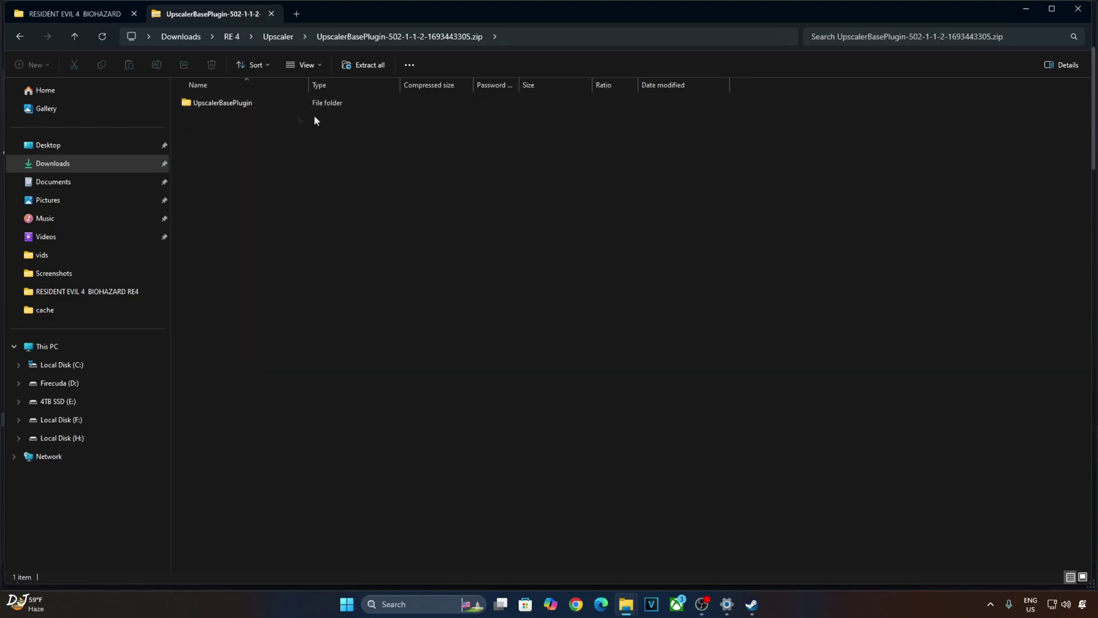
pyautogui.doubleClick(239, 104)
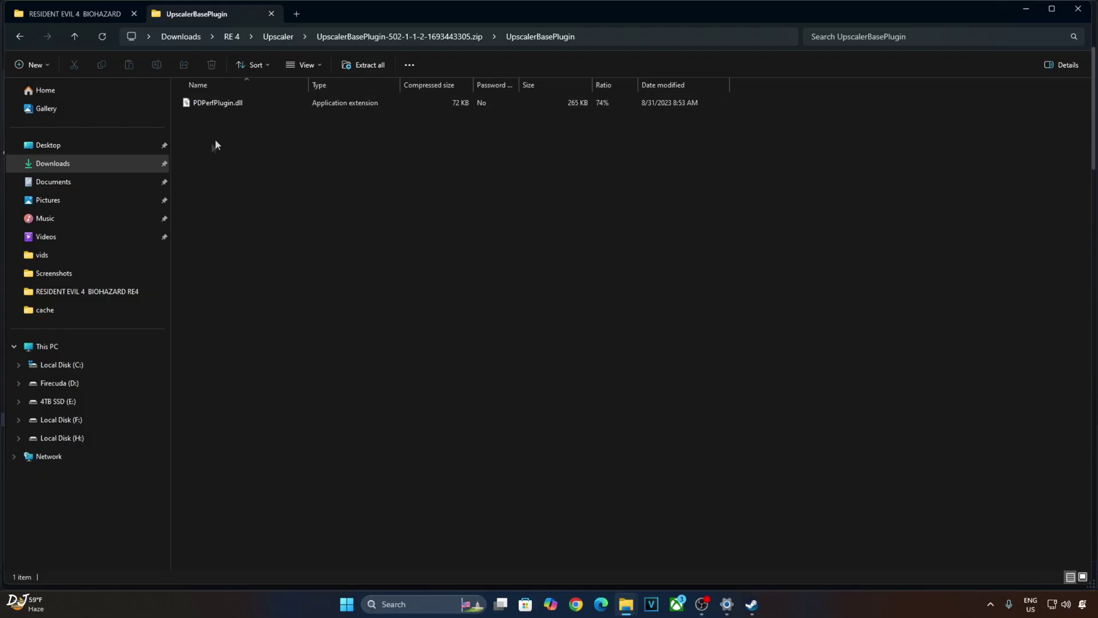
pyautogui.rightClick(227, 106)
pyautogui.click(264, 144)
pyautogui.moveTo(410, 197); pyautogui.dragTo(295, 228)
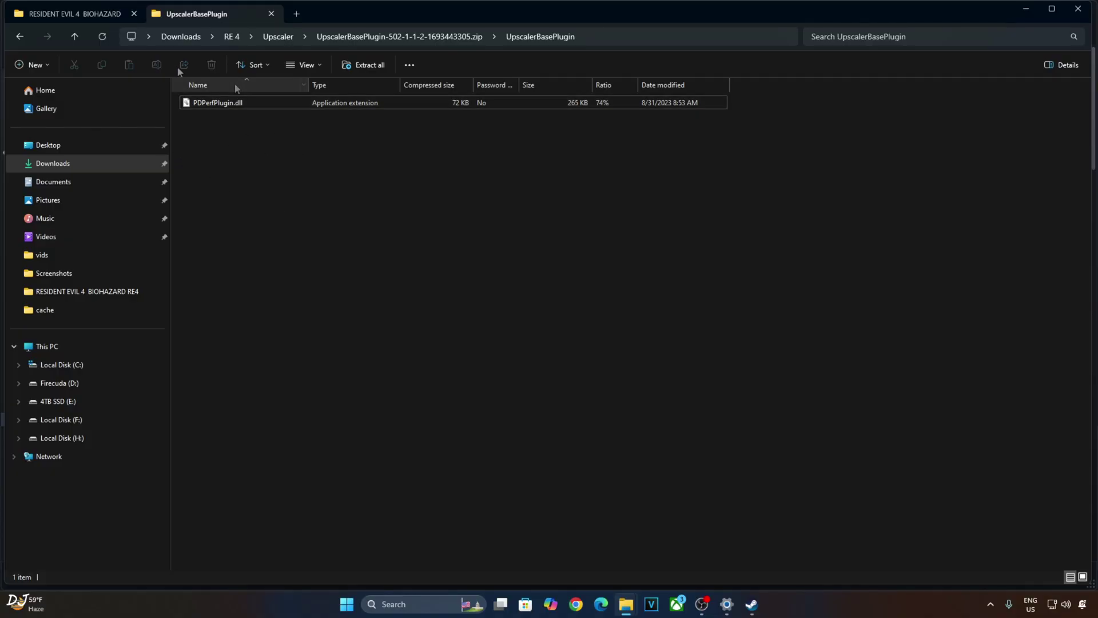
pyautogui.click(107, 15)
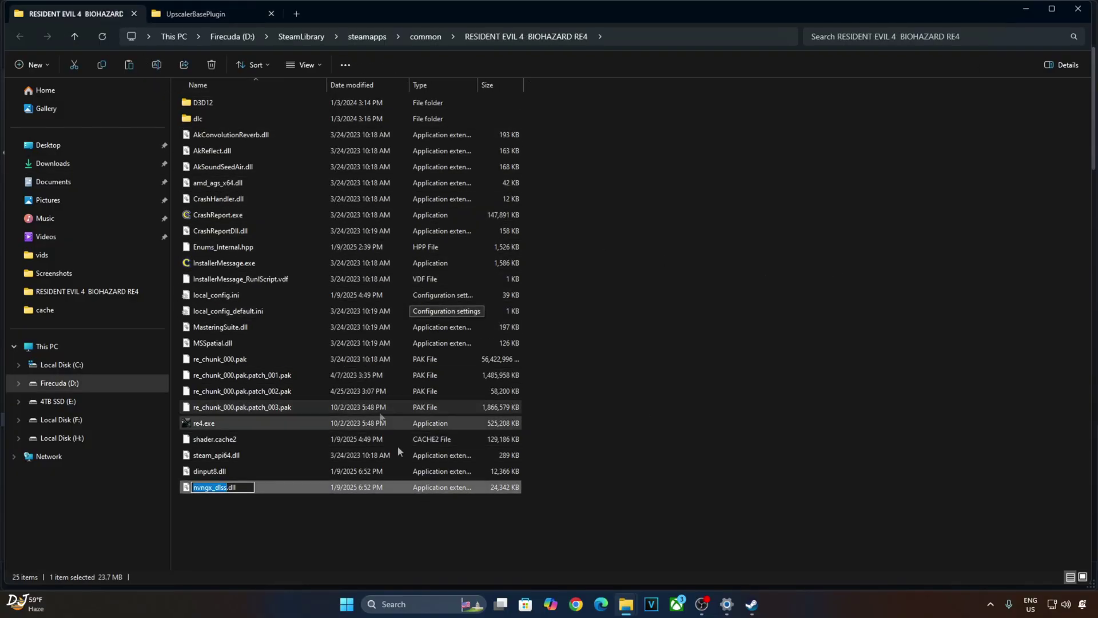
pyautogui.rightClick(225, 517)
pyautogui.click(253, 526)
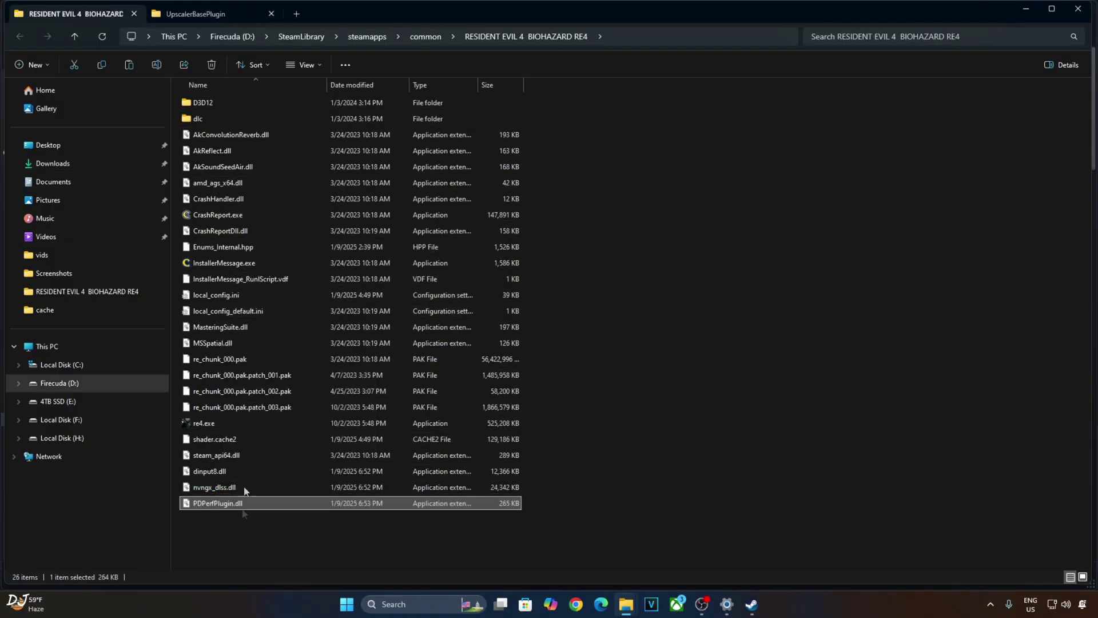
# Copy all the XeSS DLL files from Xess.7z and paste them into the RESIDENT EVIL 4 BIOHAZARD RE4 folder.
pyautogui.click(192, 13)
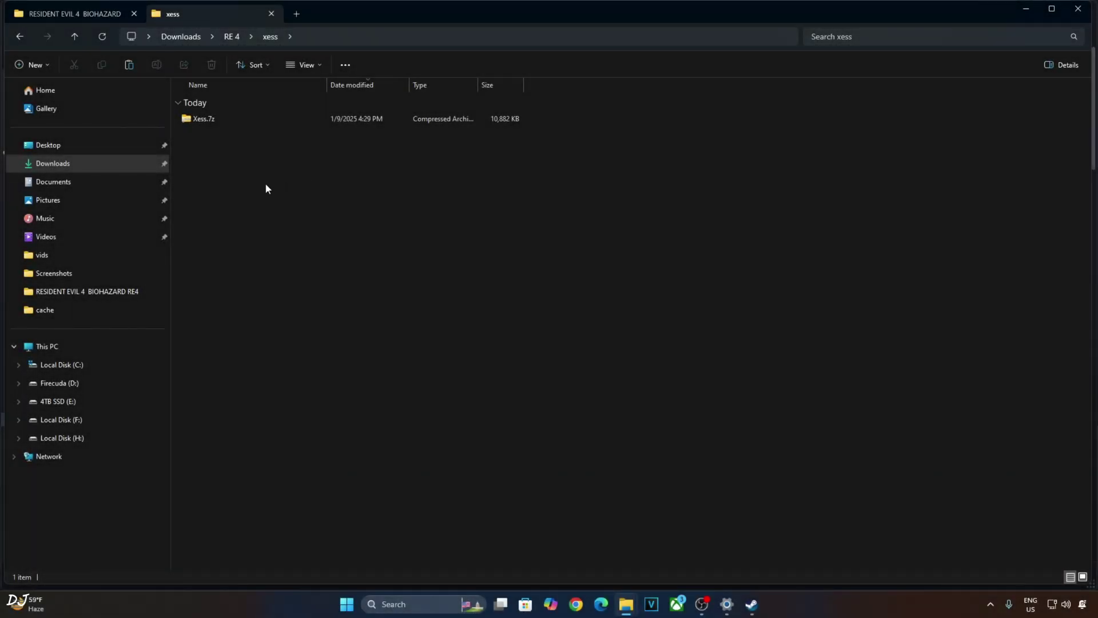
pyautogui.doubleClick(190, 118)
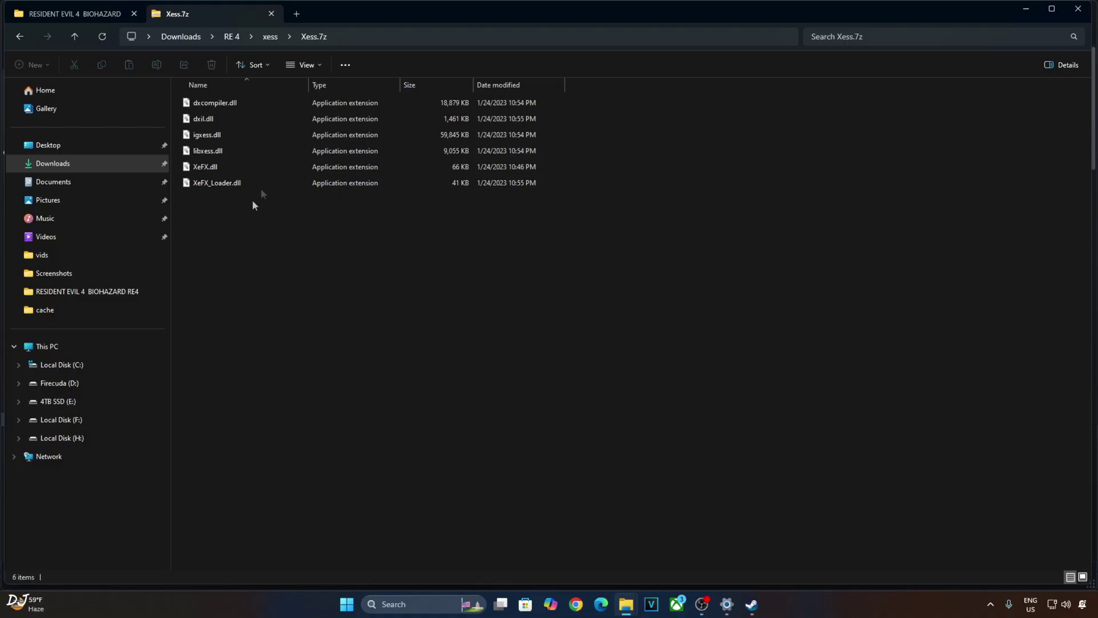
pyautogui.moveTo(227, 221); pyautogui.dragTo(211, 81)
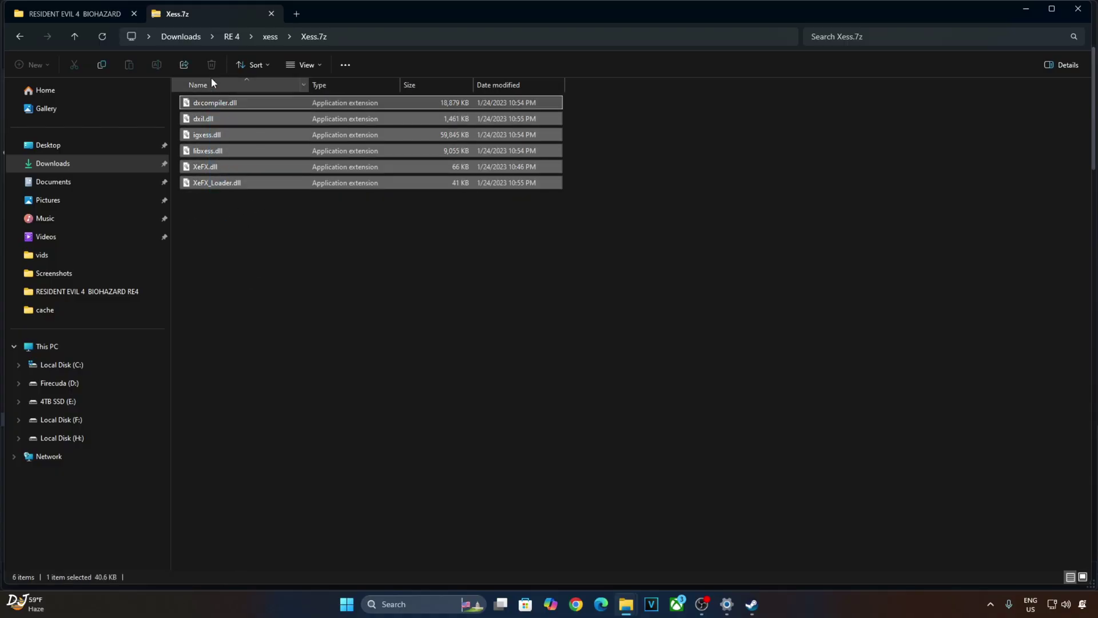
pyautogui.rightClick(220, 183)
pyautogui.click(249, 209)
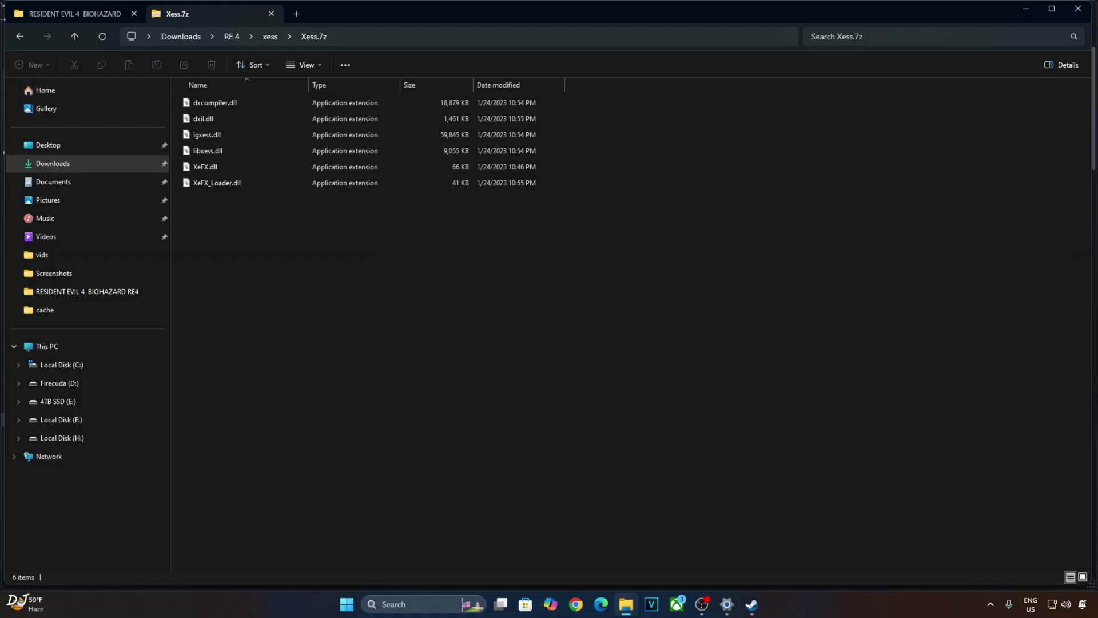
pyautogui.click(83, 12)
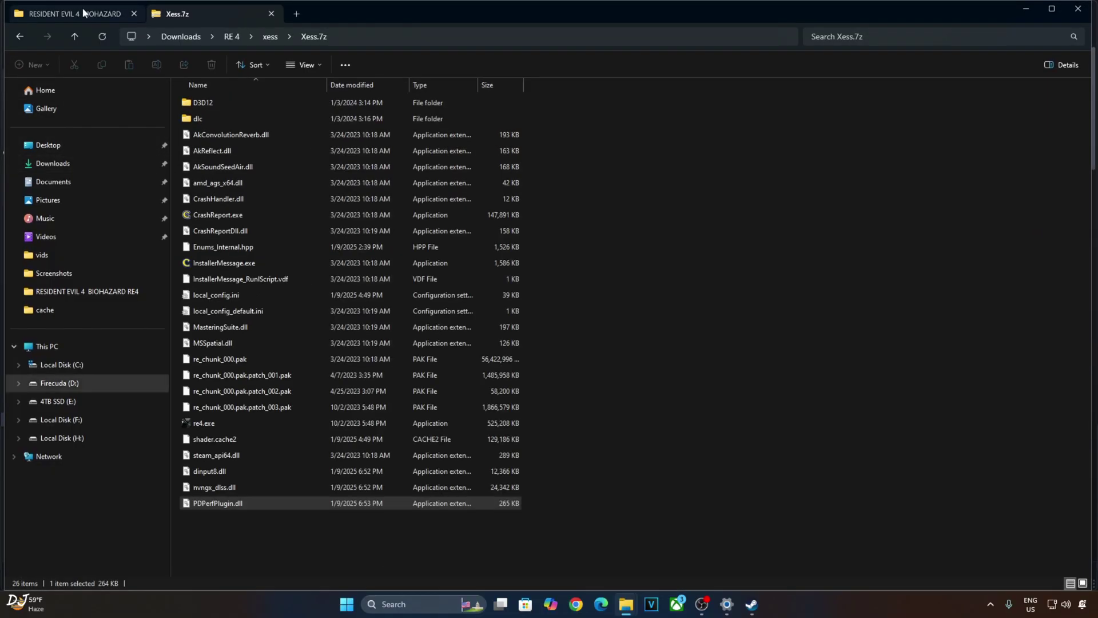
pyautogui.press('F2')
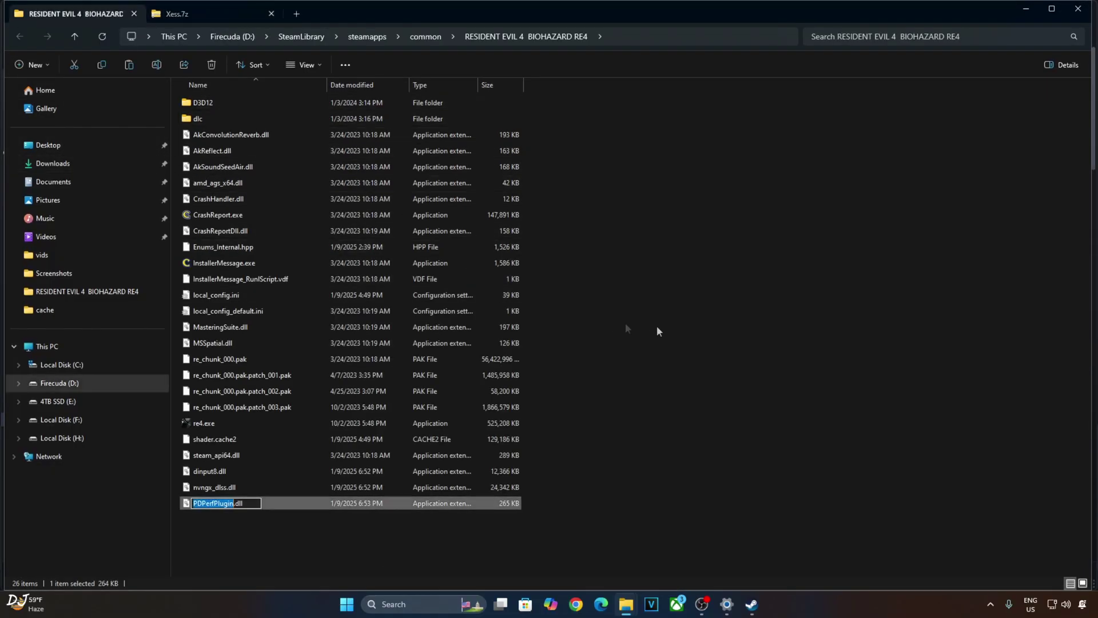
pyautogui.rightClick(636, 197)
pyautogui.click(642, 208)
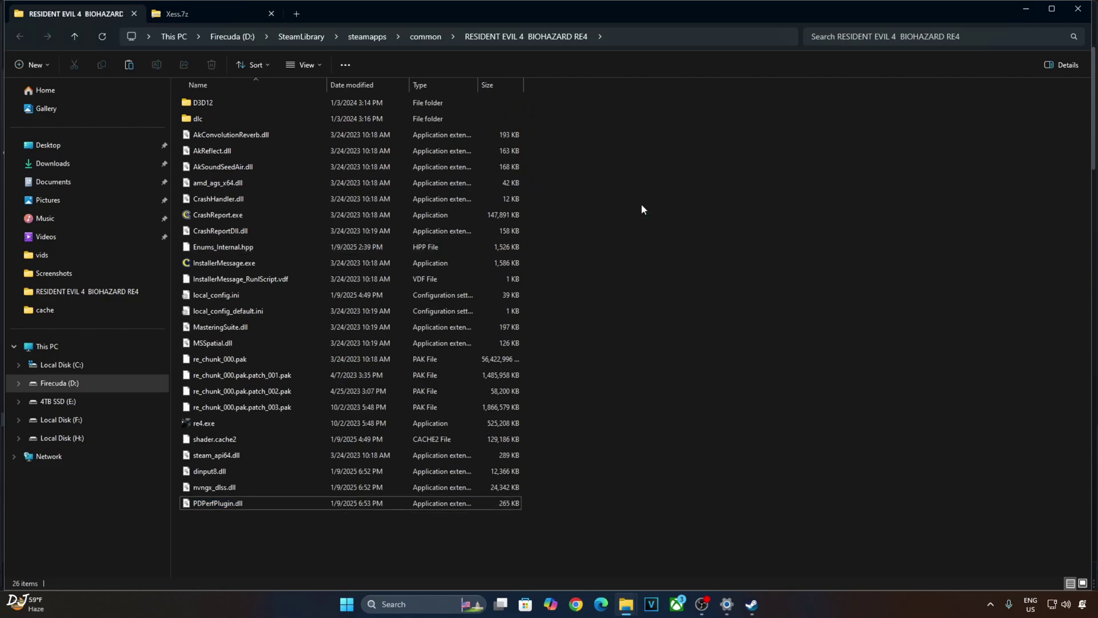
pyautogui.press('F2')
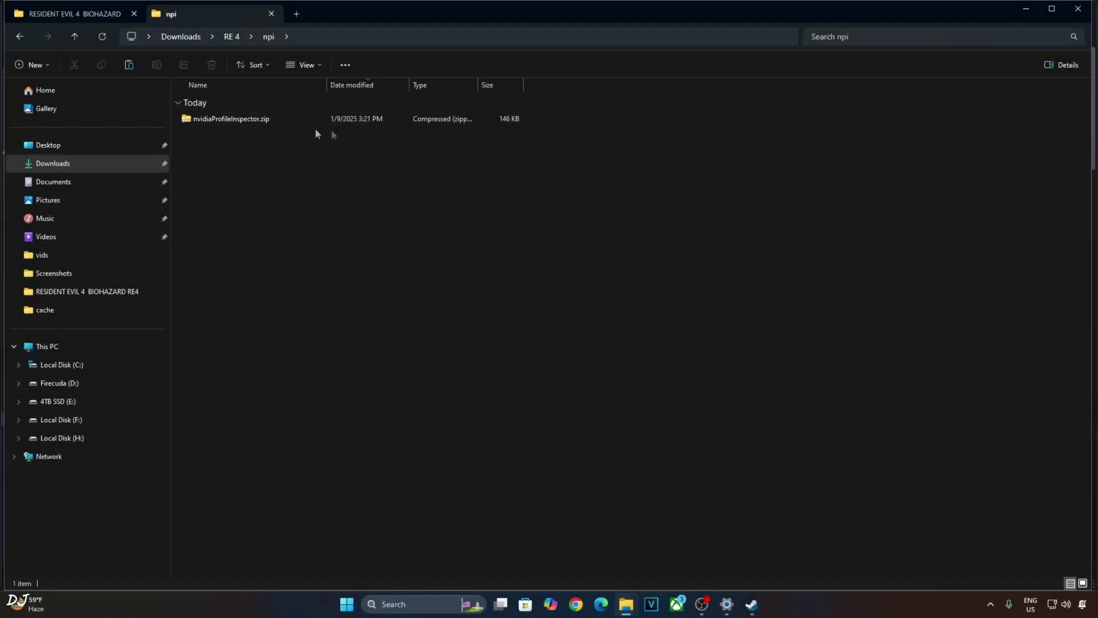
# Copy all the files from nvidiaProfileInspector.zip and paste them into the npi download folder.
pyautogui.doubleClick(231, 119)
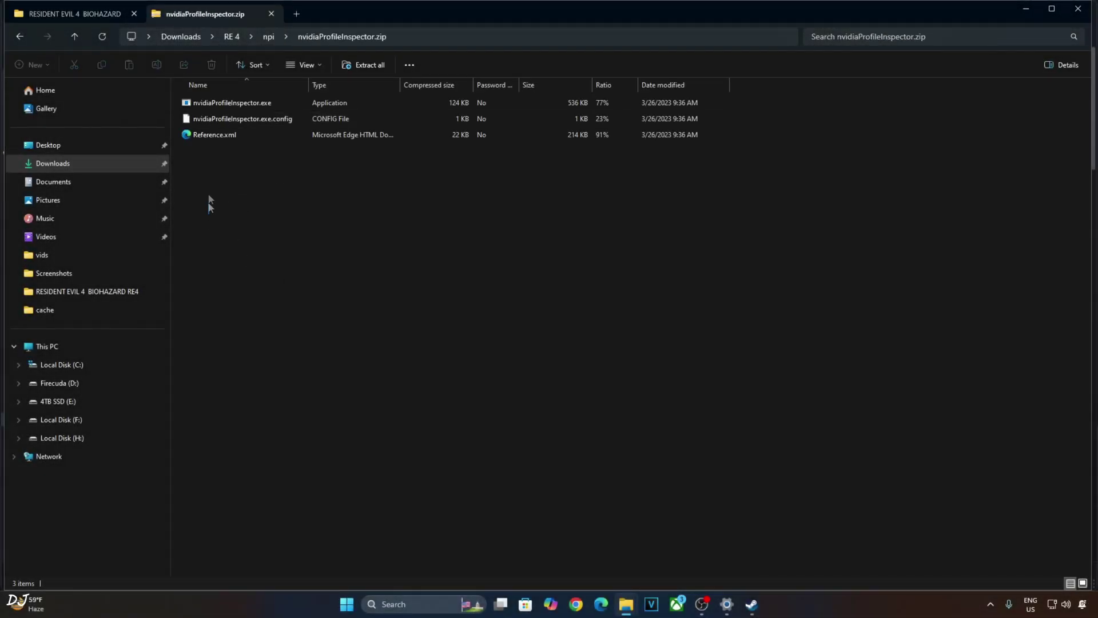
pyautogui.moveTo(208, 201); pyautogui.dragTo(224, 91)
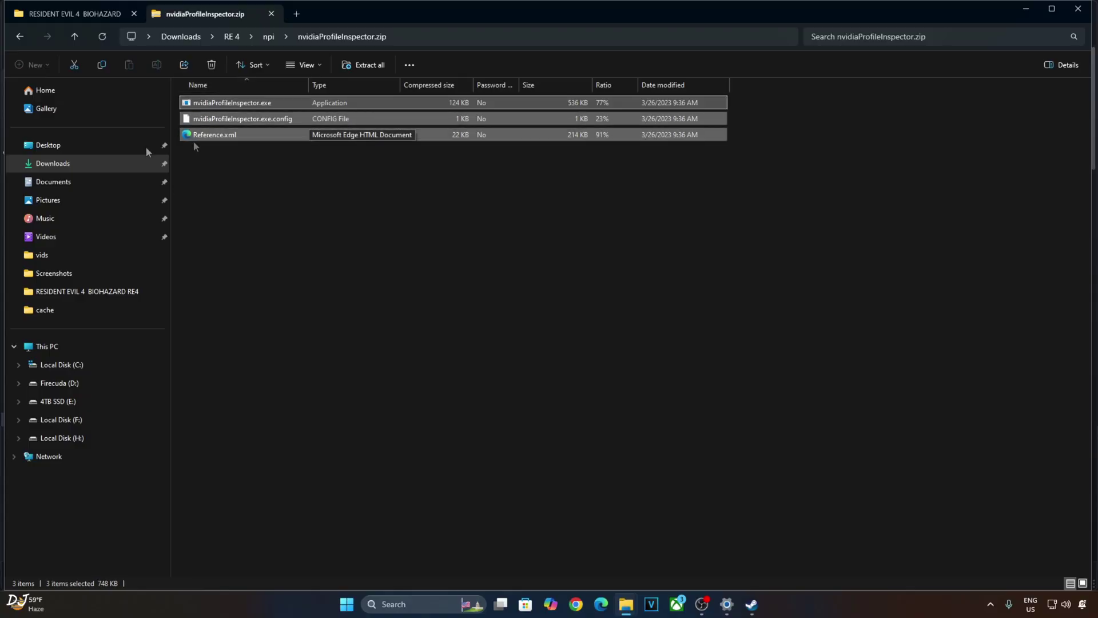
pyautogui.rightClick(227, 138)
pyautogui.click(251, 172)
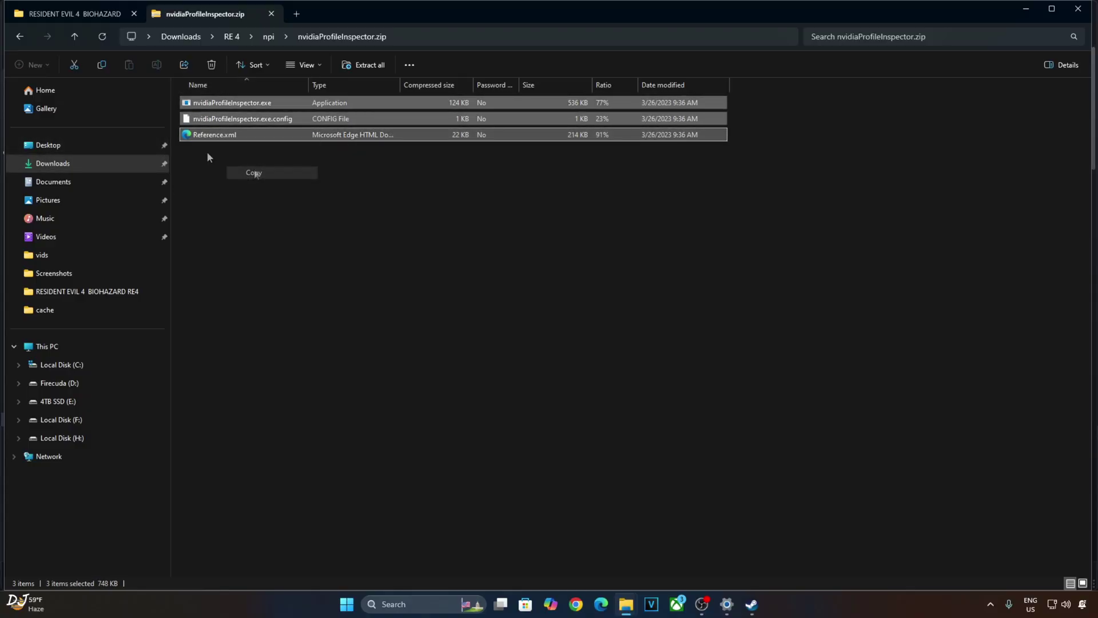
pyautogui.click(72, 36)
pyautogui.rightClick(242, 178)
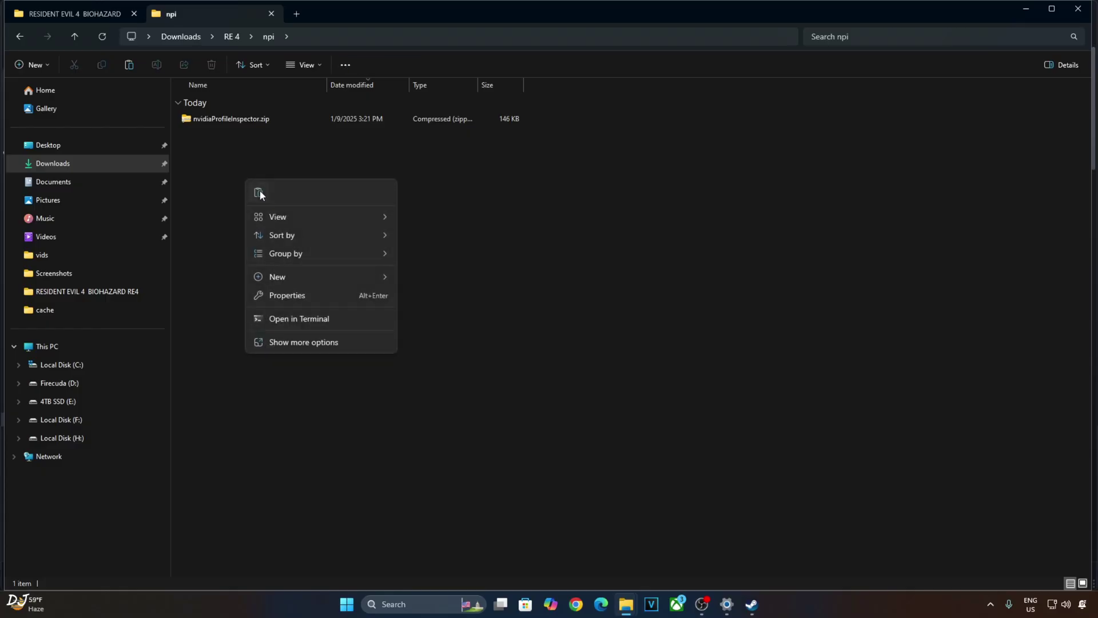
pyautogui.click(259, 193)
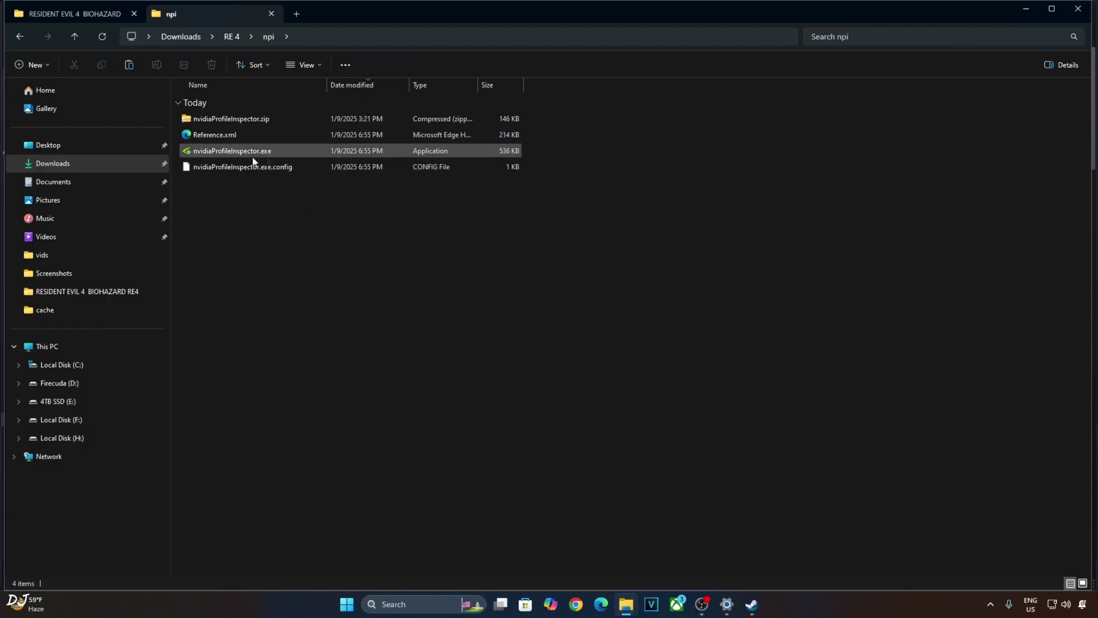
# Launch nvidiaProfileInspector.exe and load the Resident Evil 4 / Biohazard 4 profile.
pyautogui.doubleClick(231, 151)
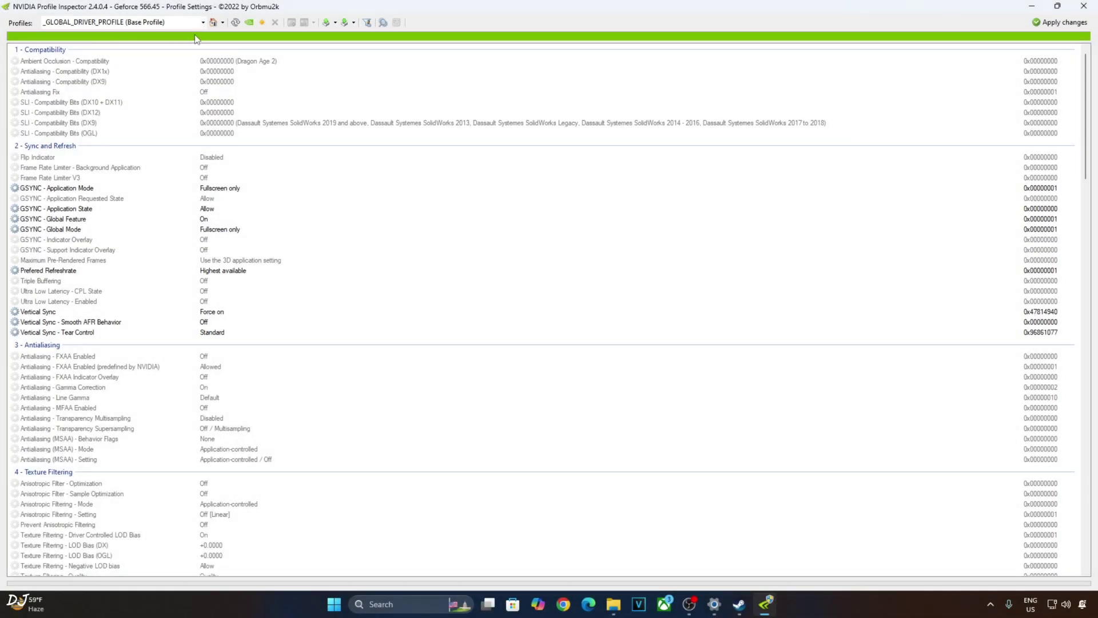
pyautogui.click(201, 23)
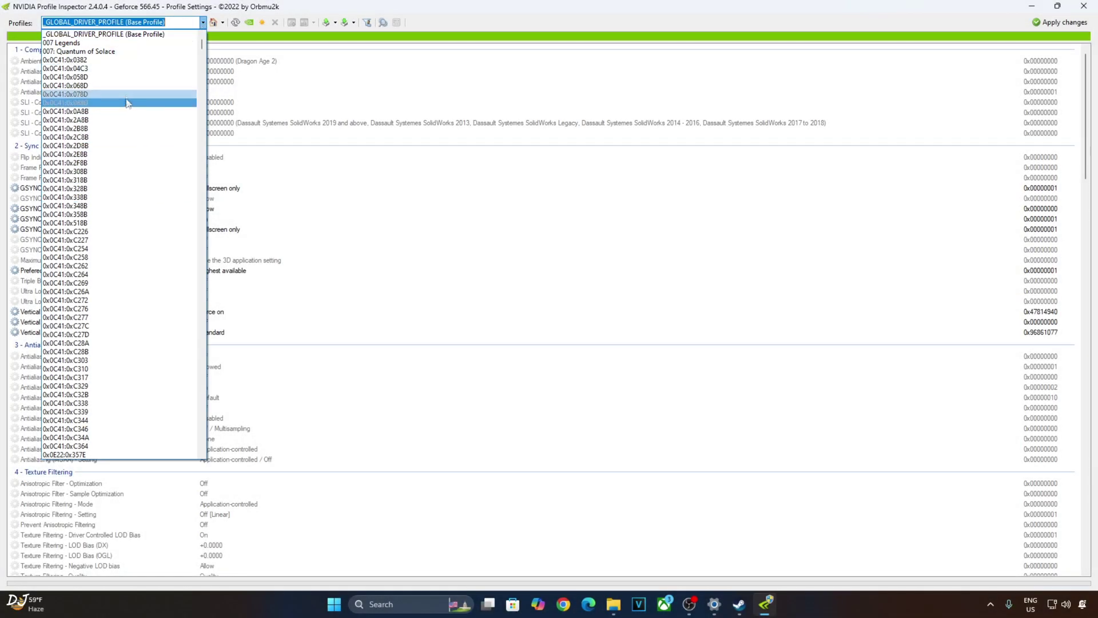
pyautogui.write('res')
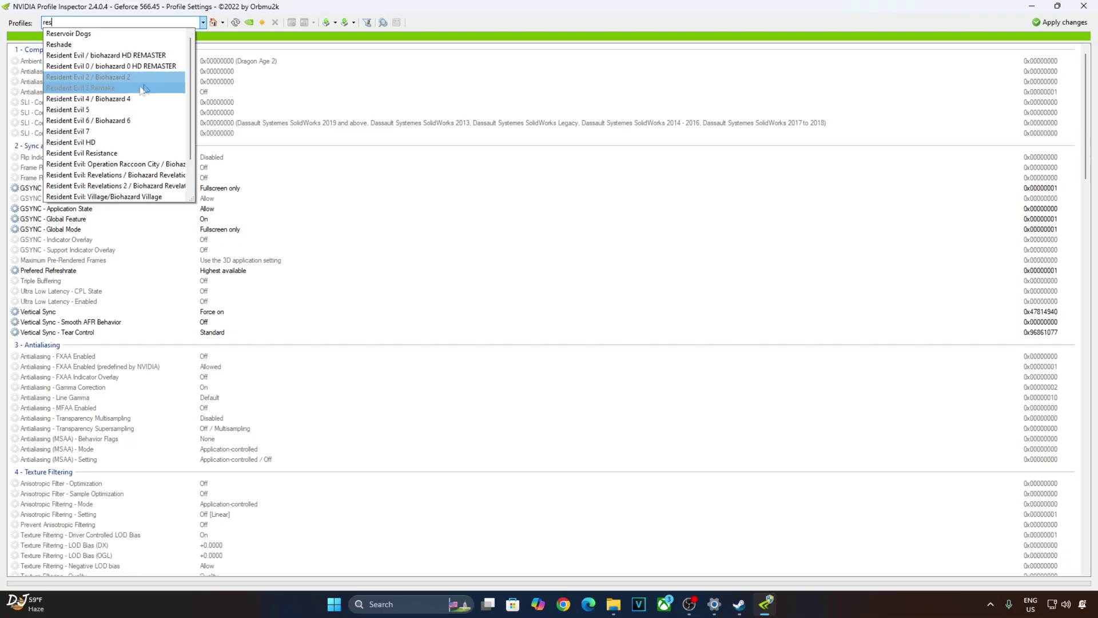
pyautogui.click(100, 101)
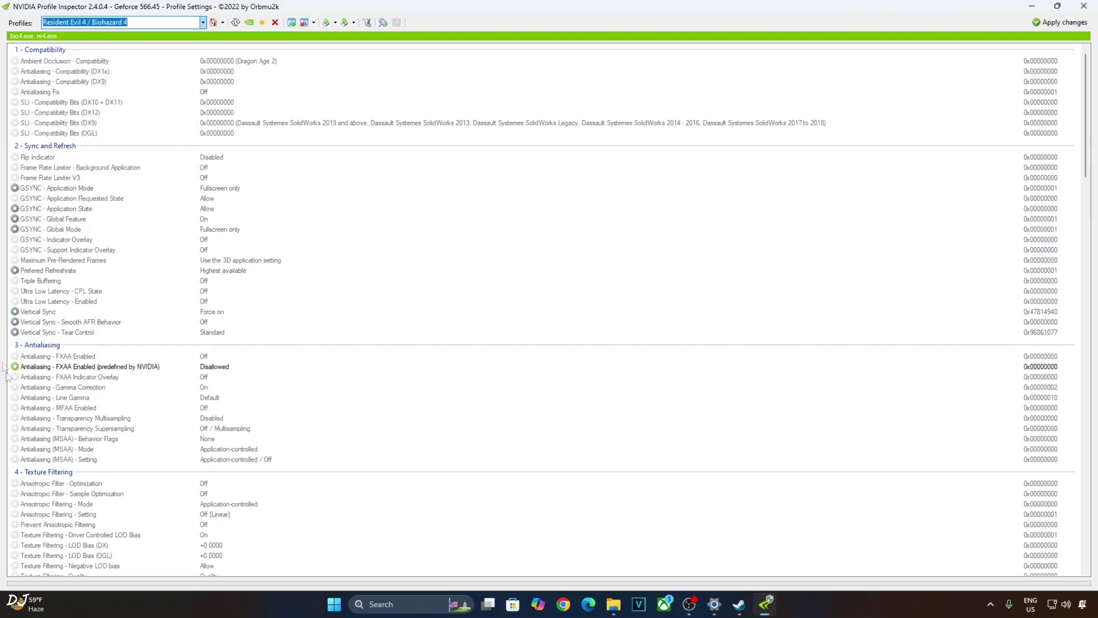
# Set Antialiasing - Transparency Supersampling to 0x00000008 AA_MODE_REPLAY_MODE_ALL in the Resident Evil 4 profile.
pyautogui.click(14, 431)
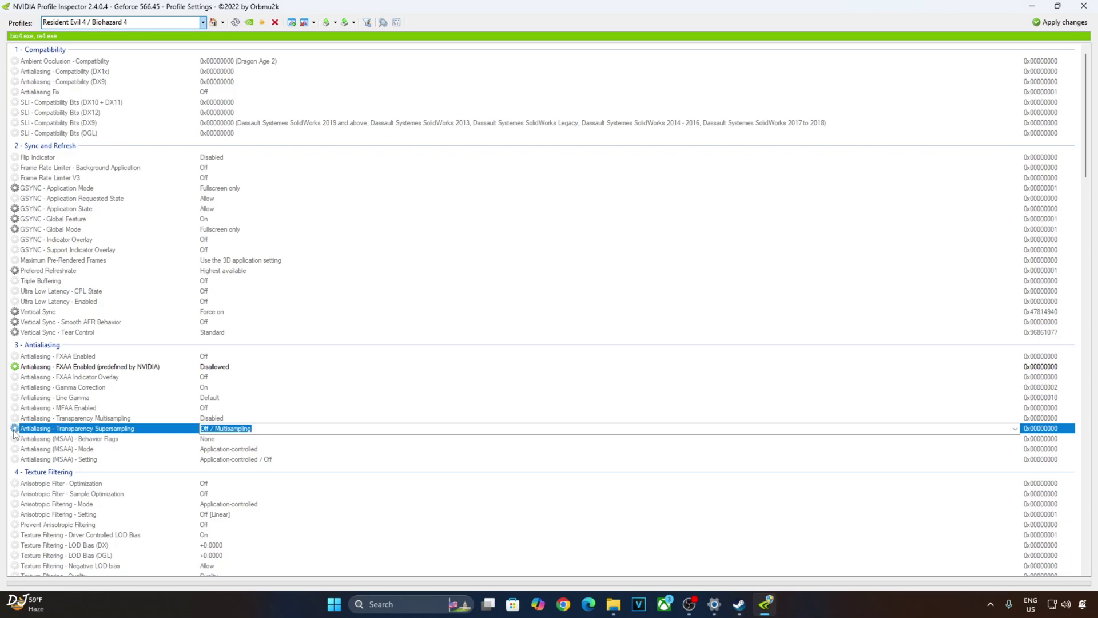
pyautogui.click(1016, 429)
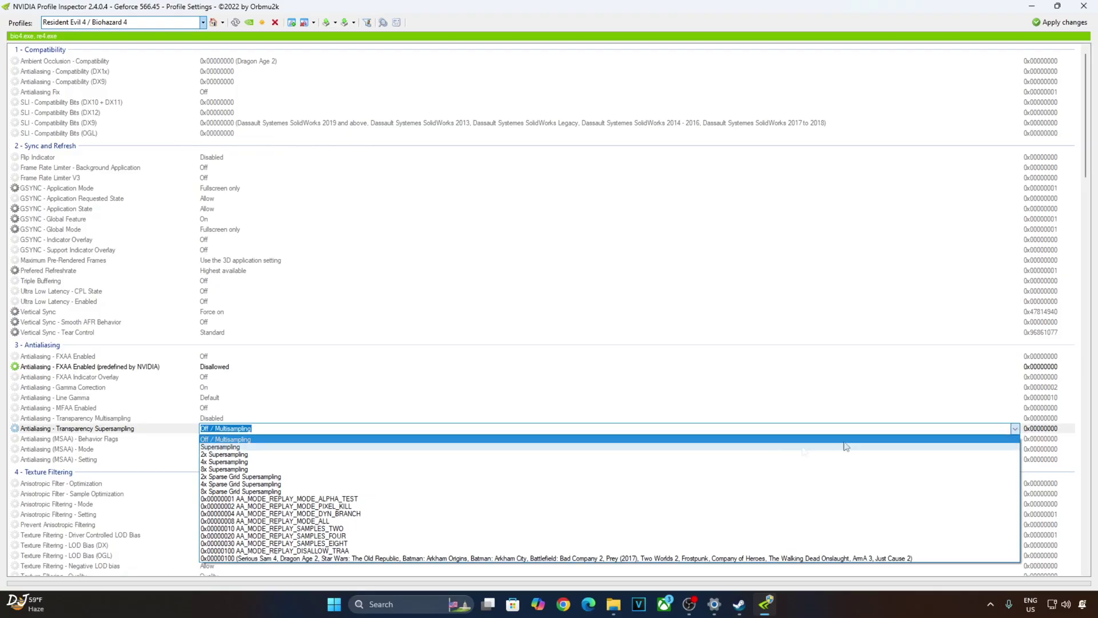
pyautogui.click(345, 522)
# Set Texture Filtering - LOD Bias (DX) to -0.5000, then apply the profile changes and close NVIDIA Profile Inspector.
pyautogui.click(96, 546)
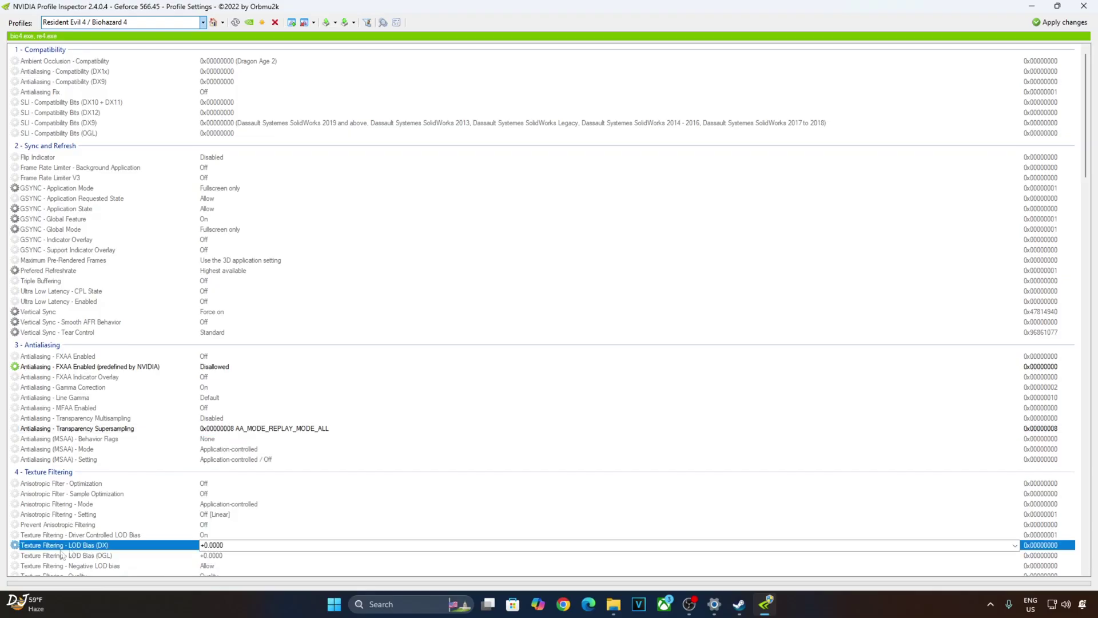
pyautogui.click(1015, 545)
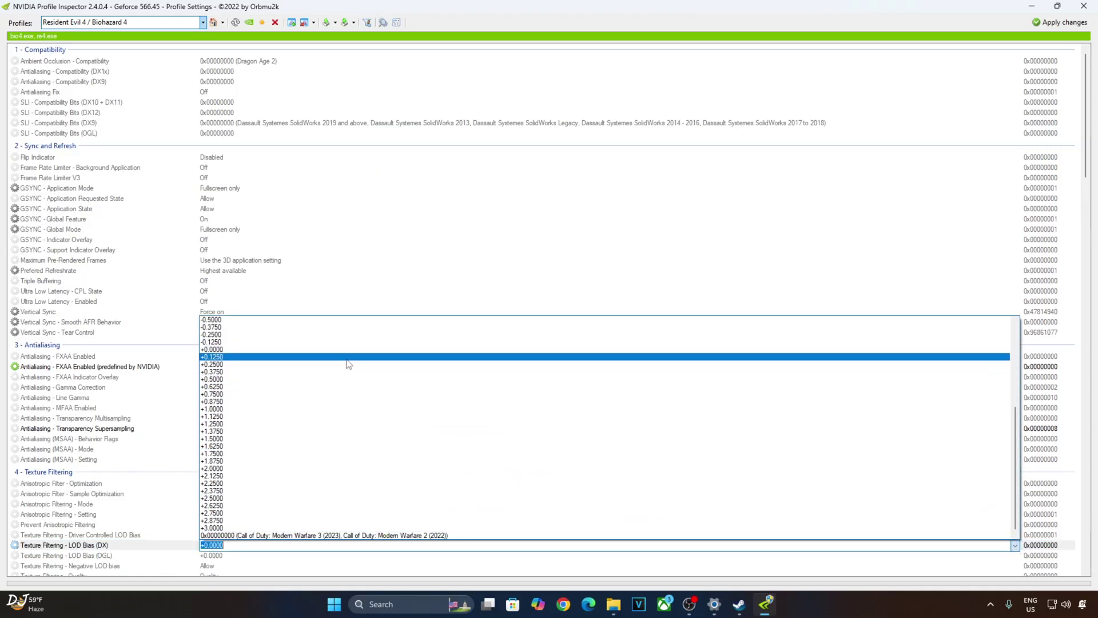
pyautogui.click(224, 321)
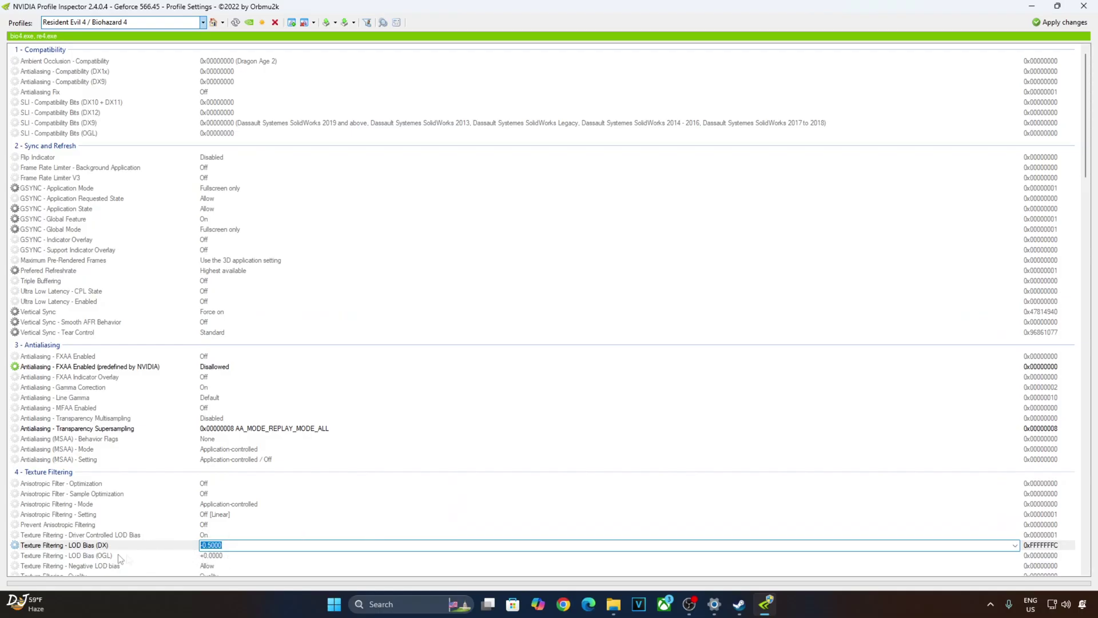
pyautogui.click(1060, 23)
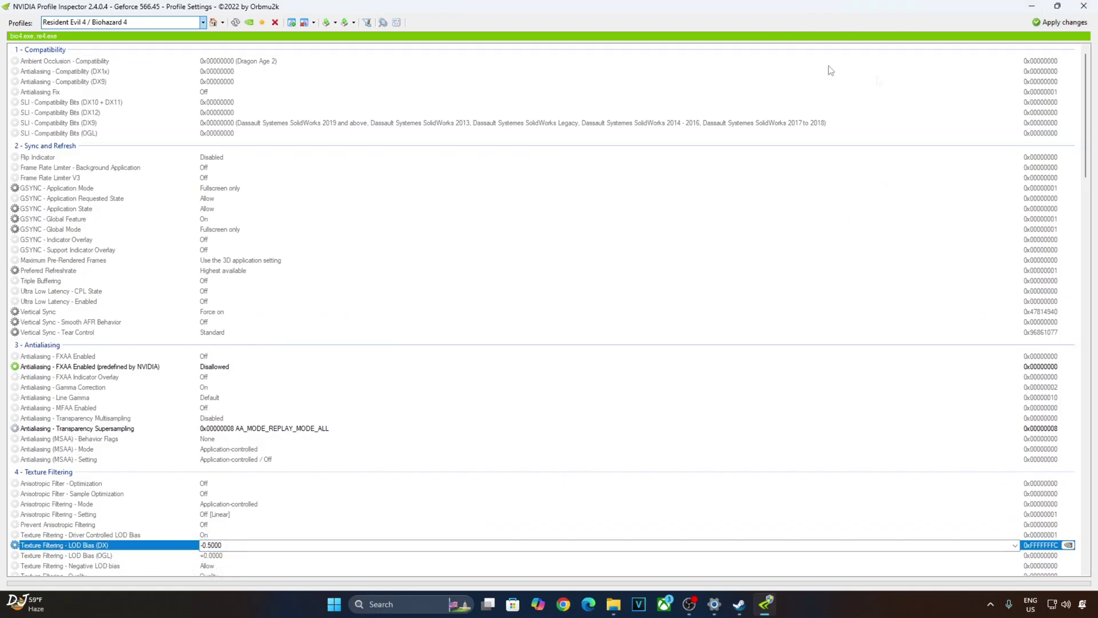
pyautogui.click(1084, 6)
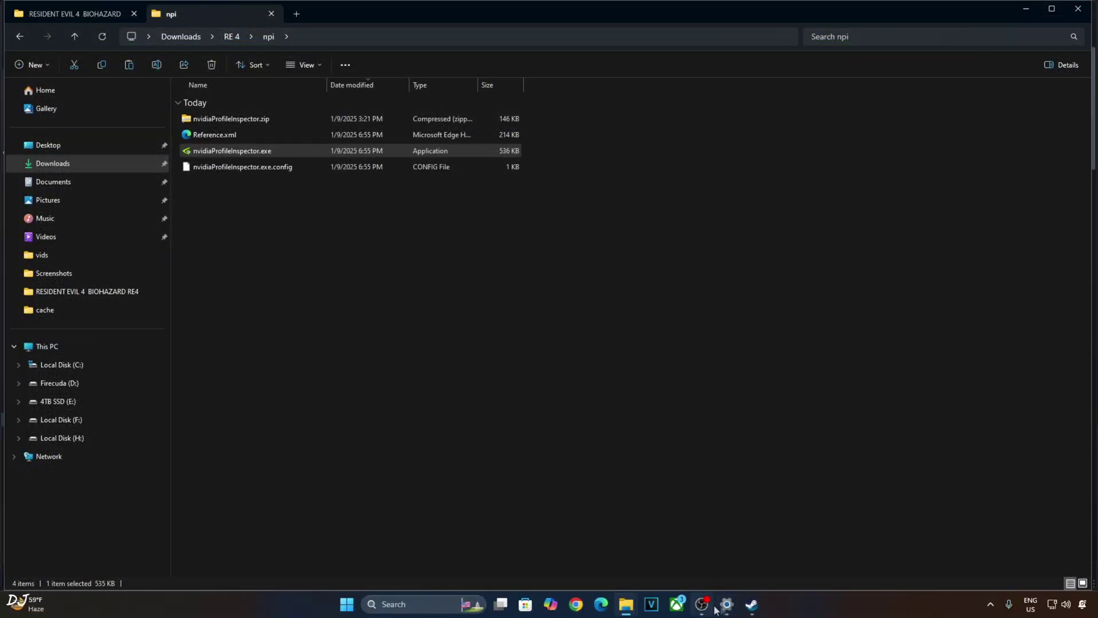
# Start Resident Evil 4 from Steam and disable the TemporalUpscaler in the REFramework overlay.
pyautogui.click(752, 604)
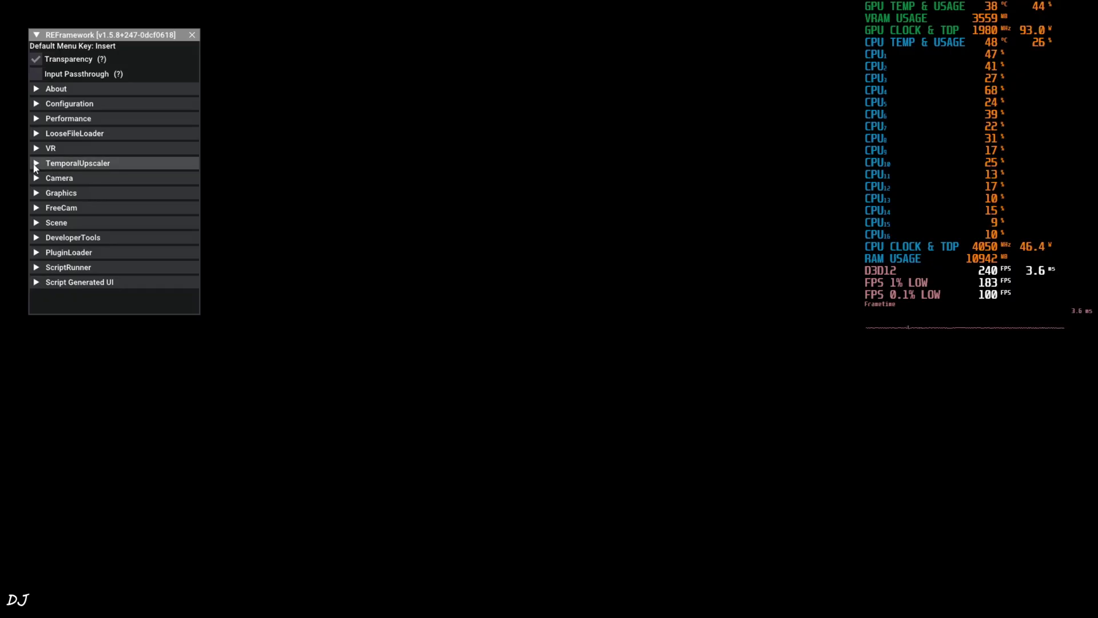
pyautogui.click(72, 165)
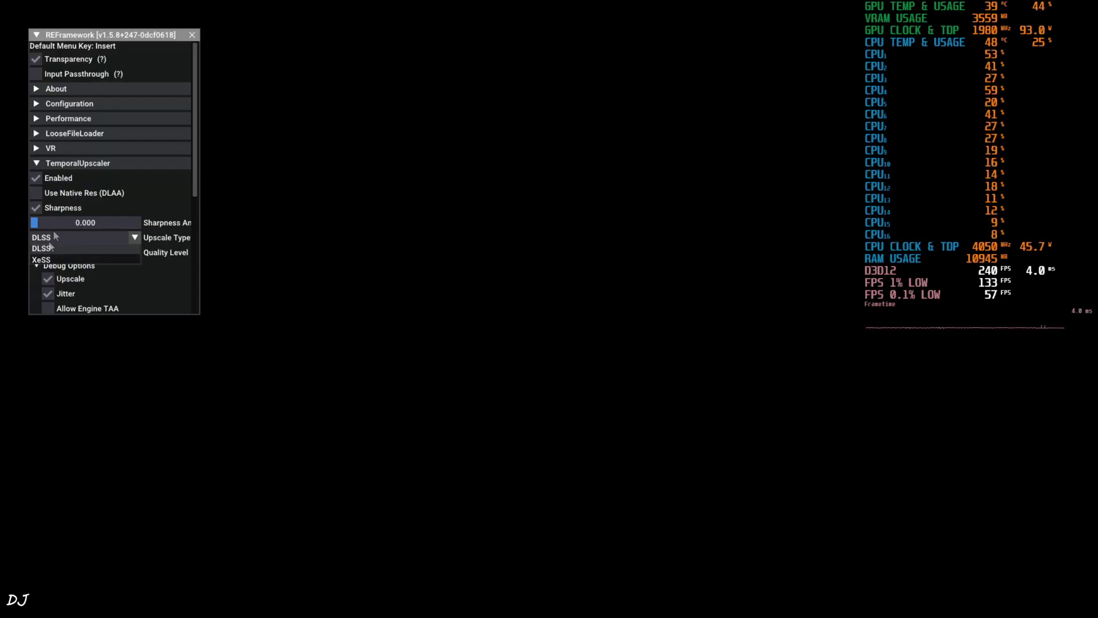
pyautogui.click(54, 237)
pyautogui.click(162, 193)
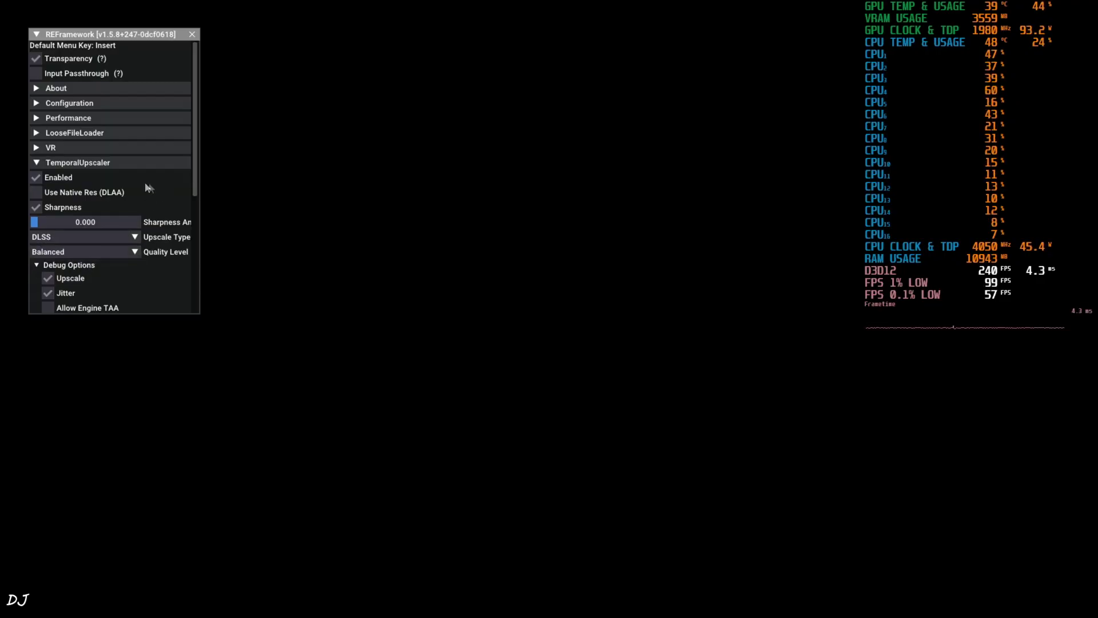
pyautogui.click(36, 178)
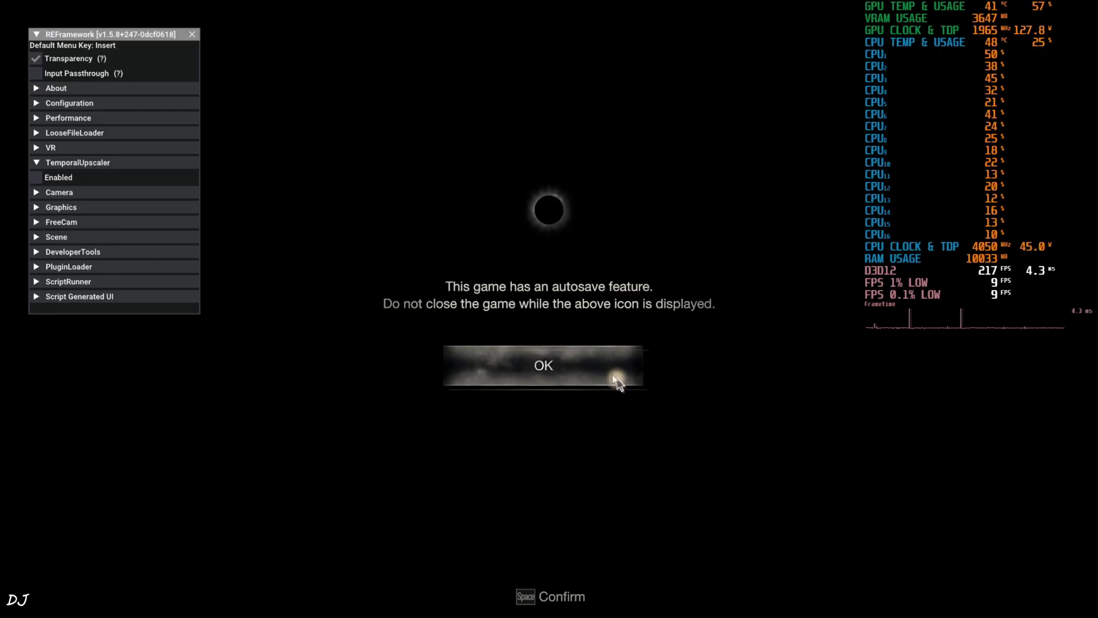
# Accept the autosave notice and set FidelityFX Super Resolution 2 to Quality in the game's graphics options.
pyautogui.click(551, 369)
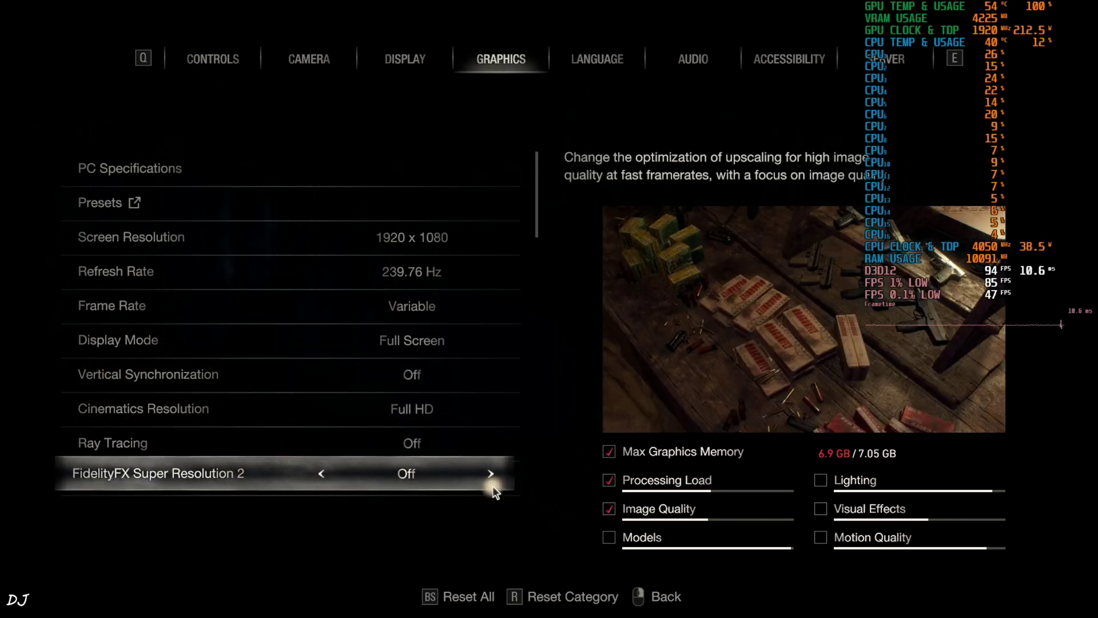
pyautogui.click(492, 477)
pyautogui.click(561, 367)
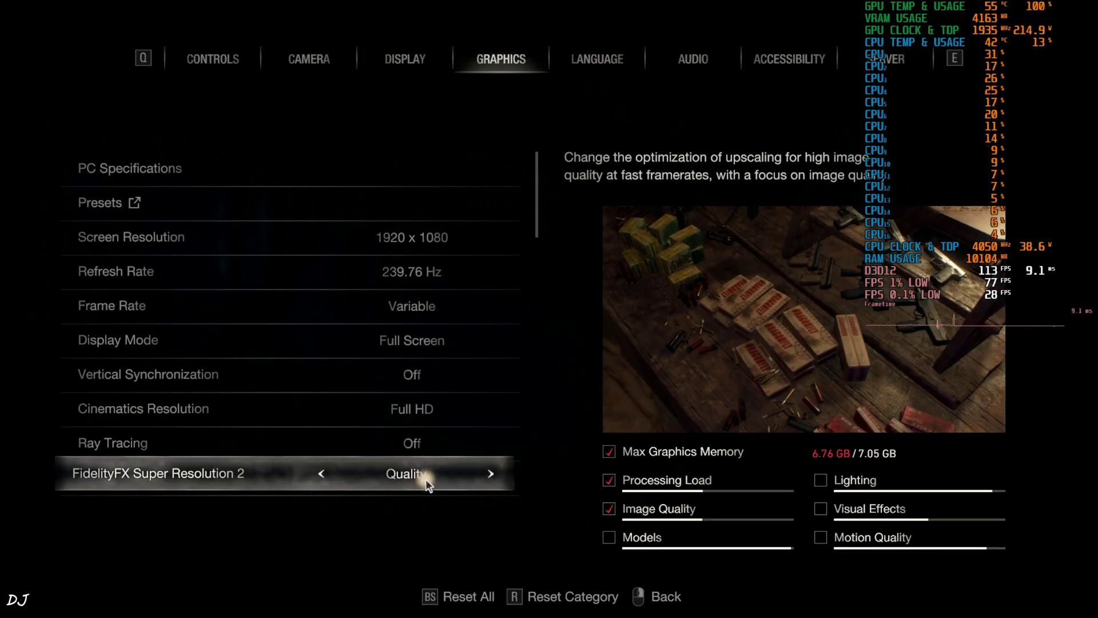
# Review the remaining graphics options, from anti-aliasing and texture quality through to the resource-intense effects quality.
pyautogui.scroll(-5, 290, 403)
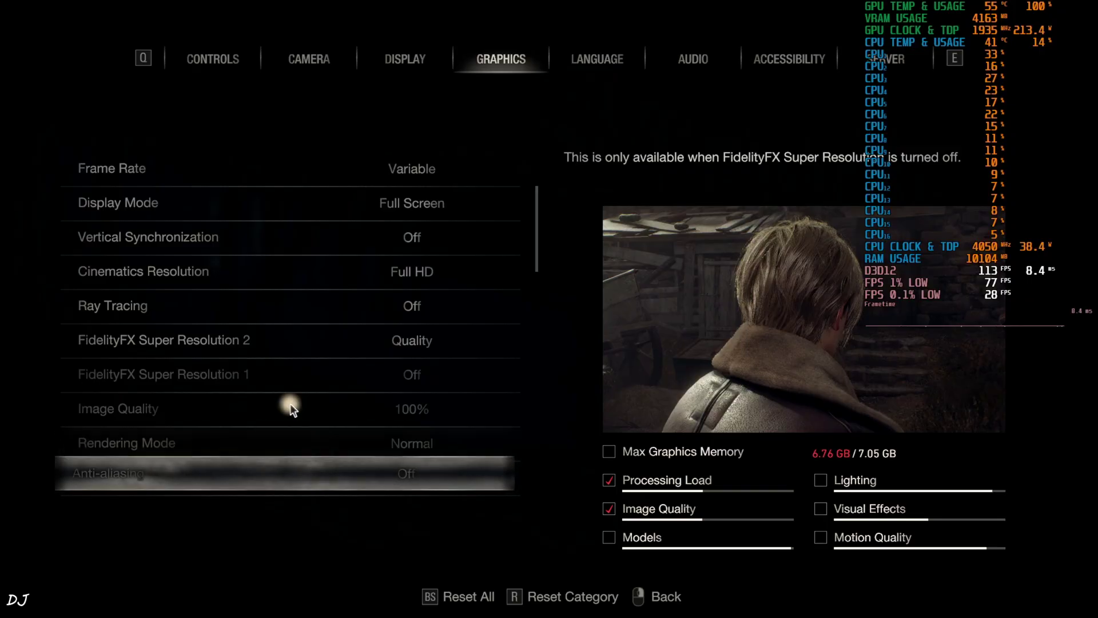
pyautogui.scroll(-4, 290, 403)
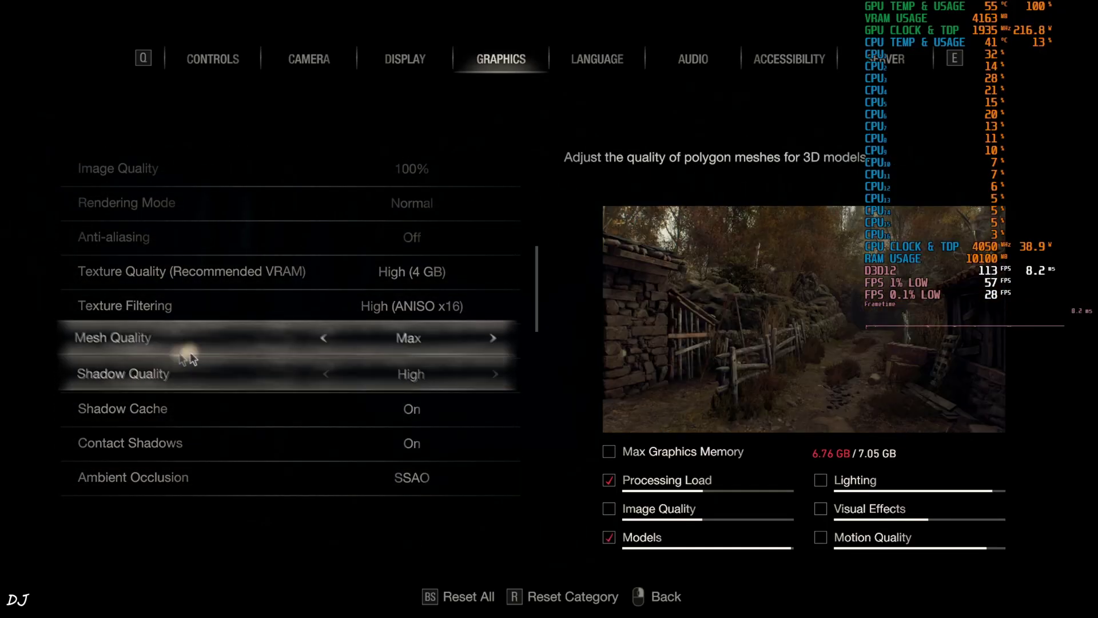
pyautogui.scroll(-5, 182, 373)
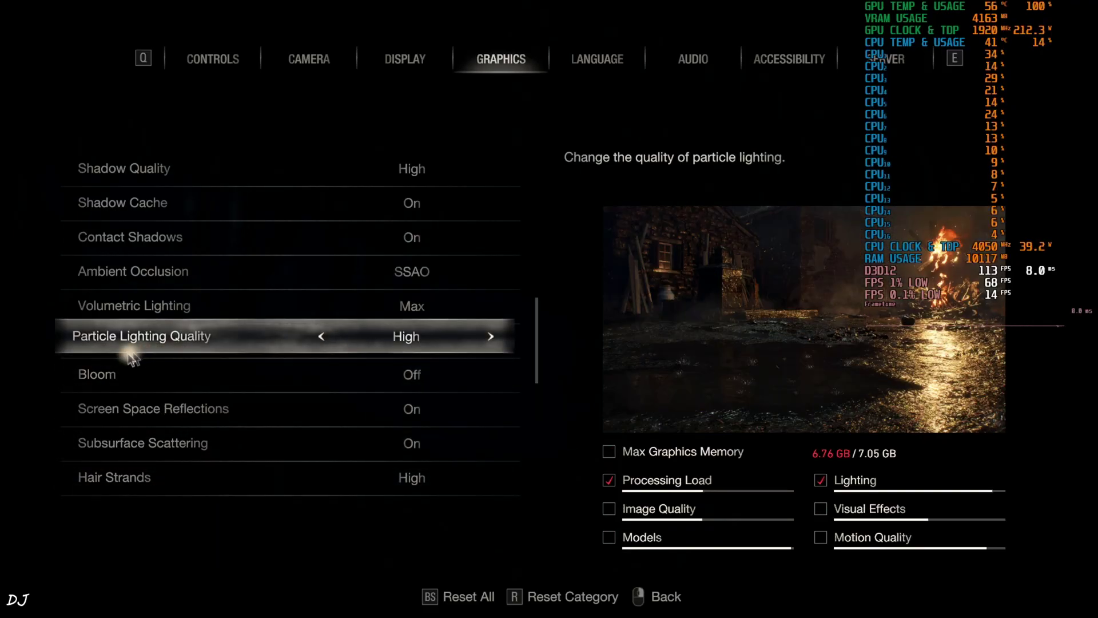
pyautogui.scroll(-3, 195, 389)
pyautogui.scroll(-3, 191, 390)
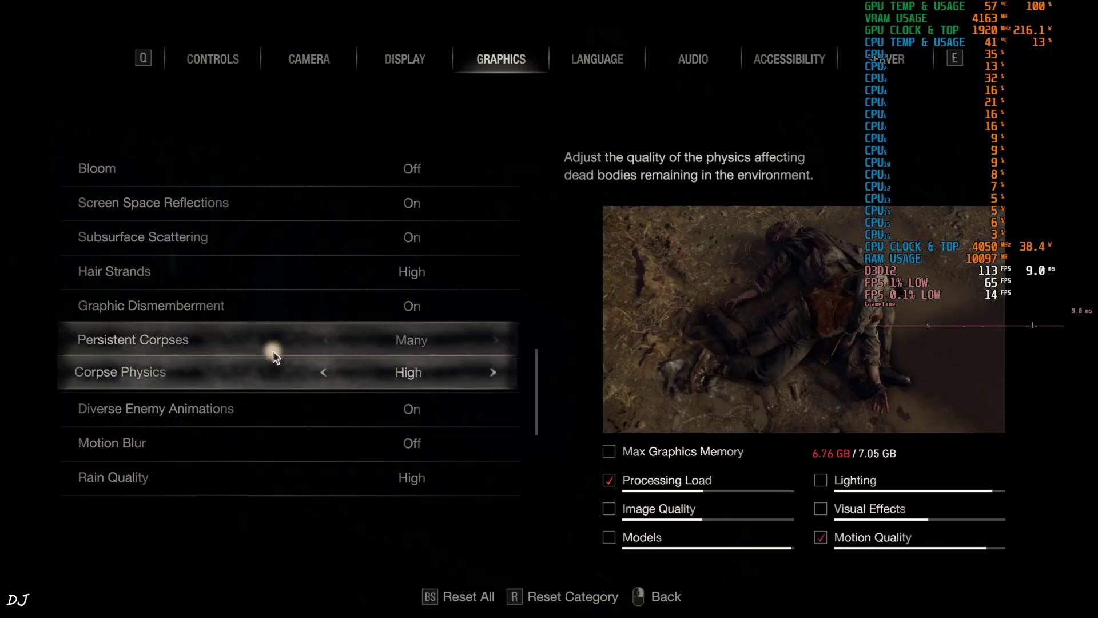
pyautogui.scroll(-7, 265, 366)
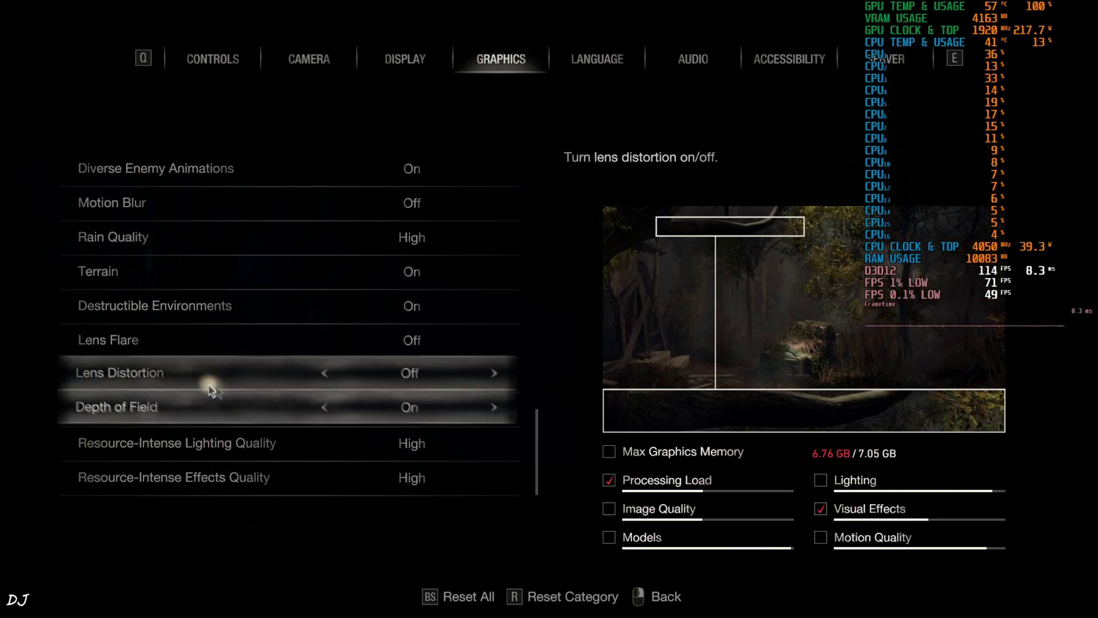
# Finish reviewing the graphics options and aim the pistol toward the village to check in-game performance with the overlay upscaler disabled.
pyautogui.scroll(-3, 318, 345)
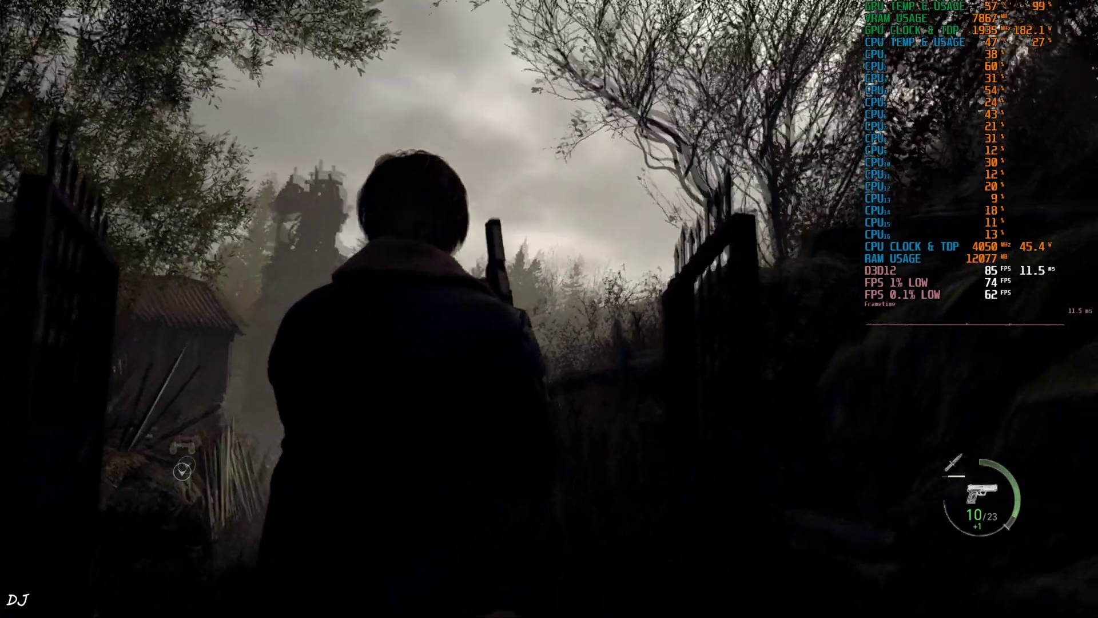
pyautogui.rightClick(549, 308)
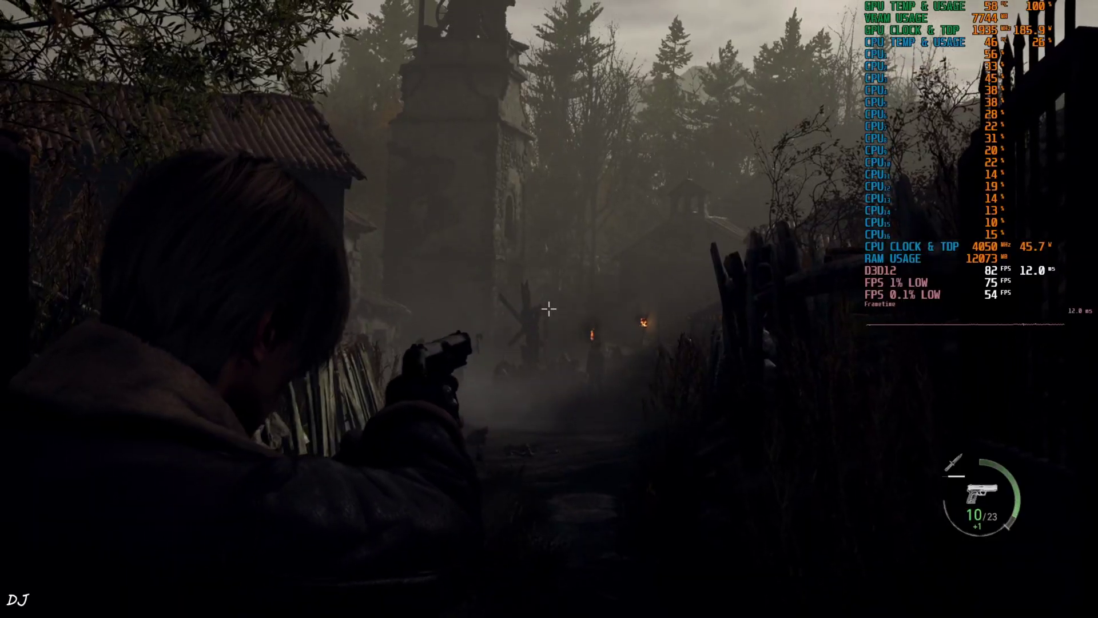
# Enable the TemporalUpscaler in the REFramework overlay with DLSS at the Quality level, and look through its debug options.
pyautogui.press('Escape')
pyautogui.press('Insert')
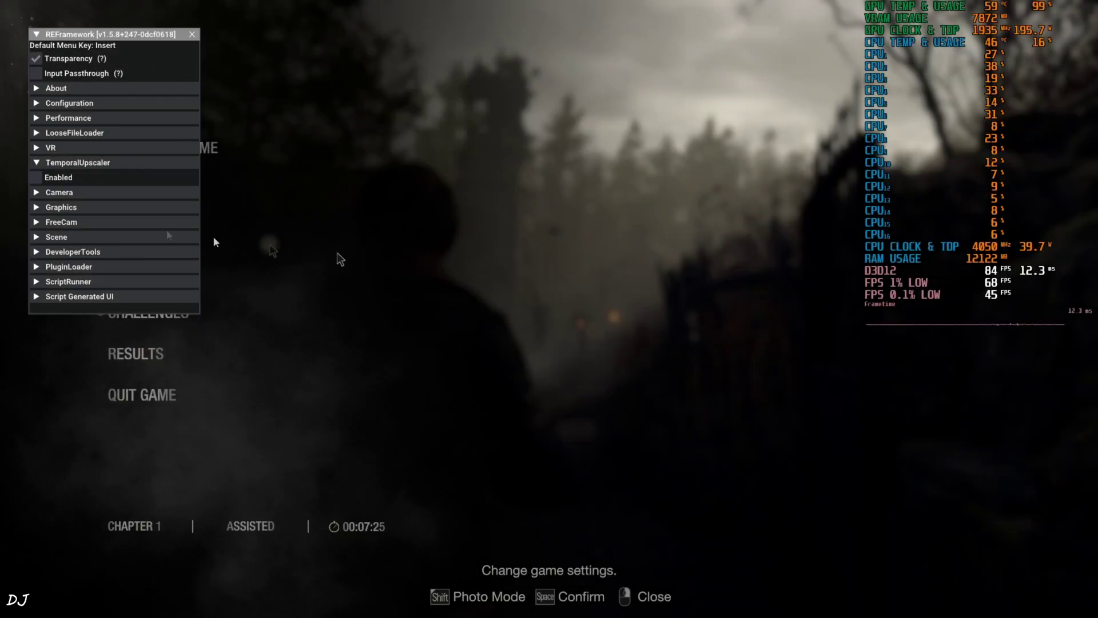
pyautogui.click(35, 178)
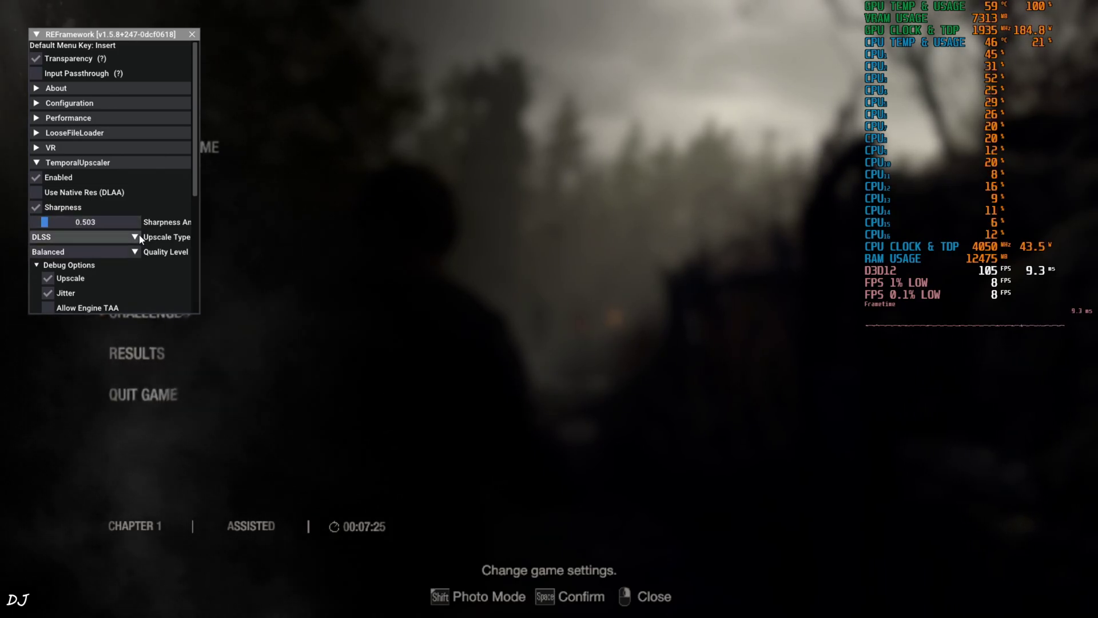
pyautogui.click(117, 254)
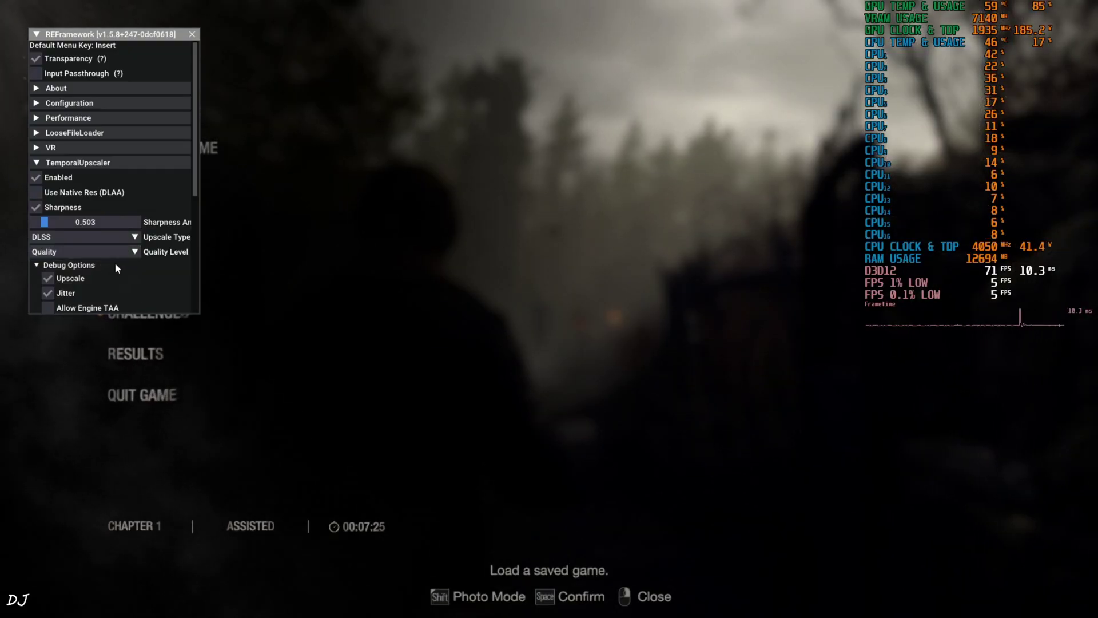
pyautogui.moveTo(195, 190); pyautogui.dragTo(196, 253)
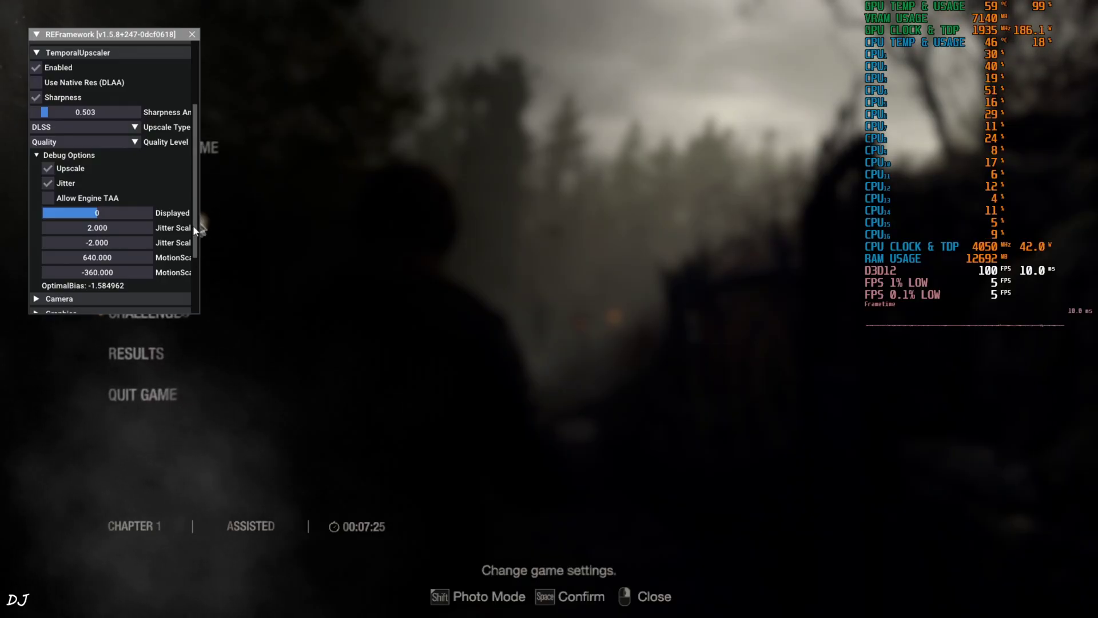
pyautogui.moveTo(193, 231); pyautogui.dragTo(196, 249)
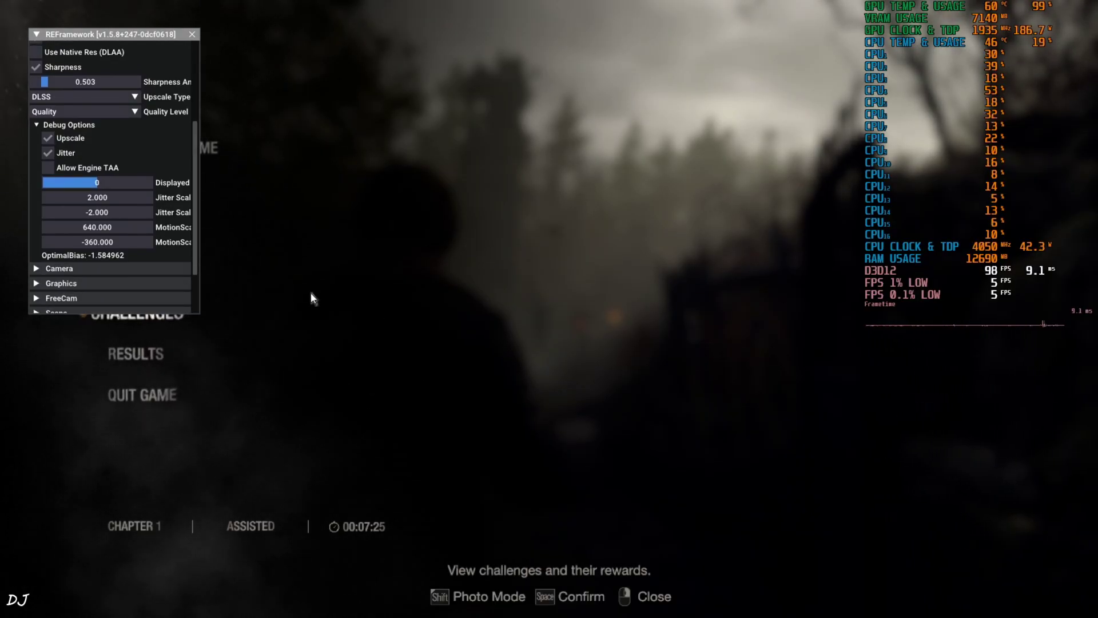
pyautogui.click(314, 257)
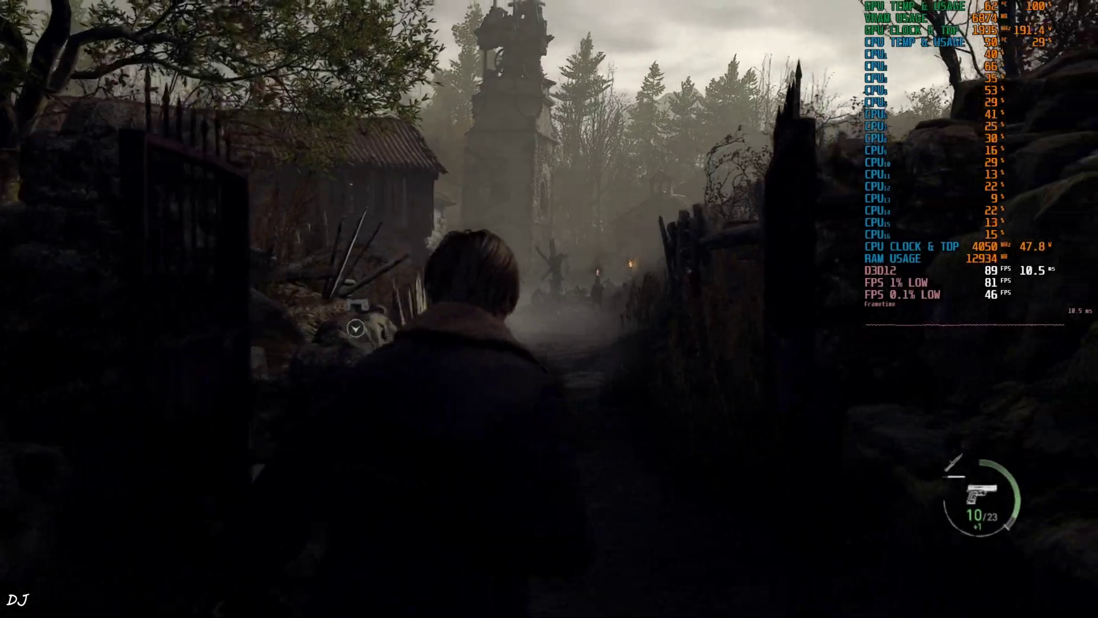
# Check the DLSS image while aiming, then pause, switch the Upscale Type to XeSS and resume the game.
pyautogui.rightClick(549, 309)
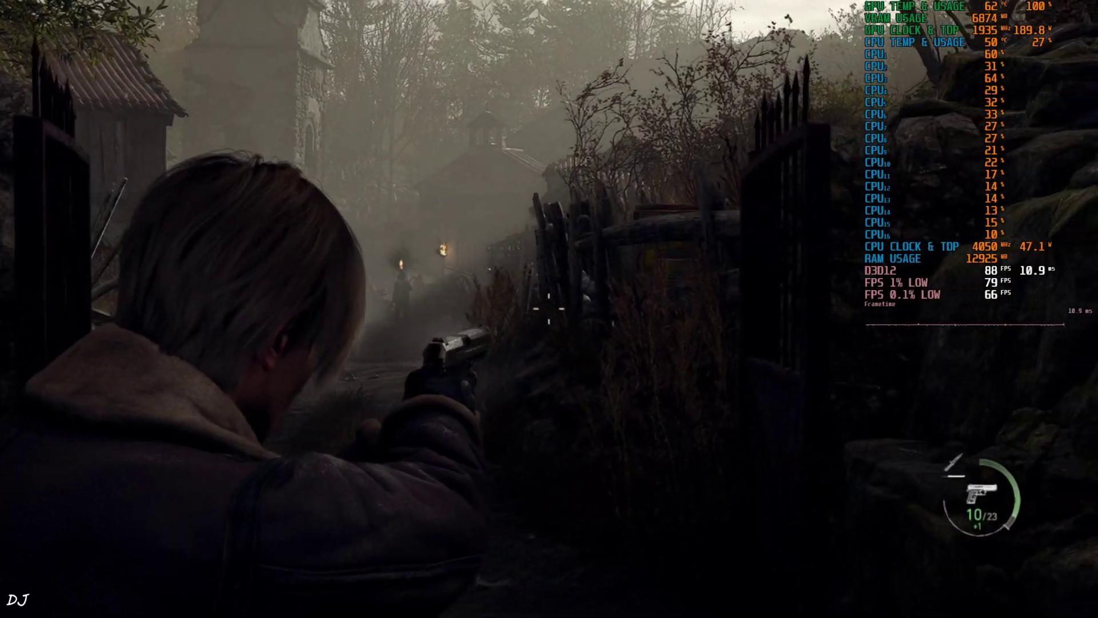
pyautogui.press('Escape')
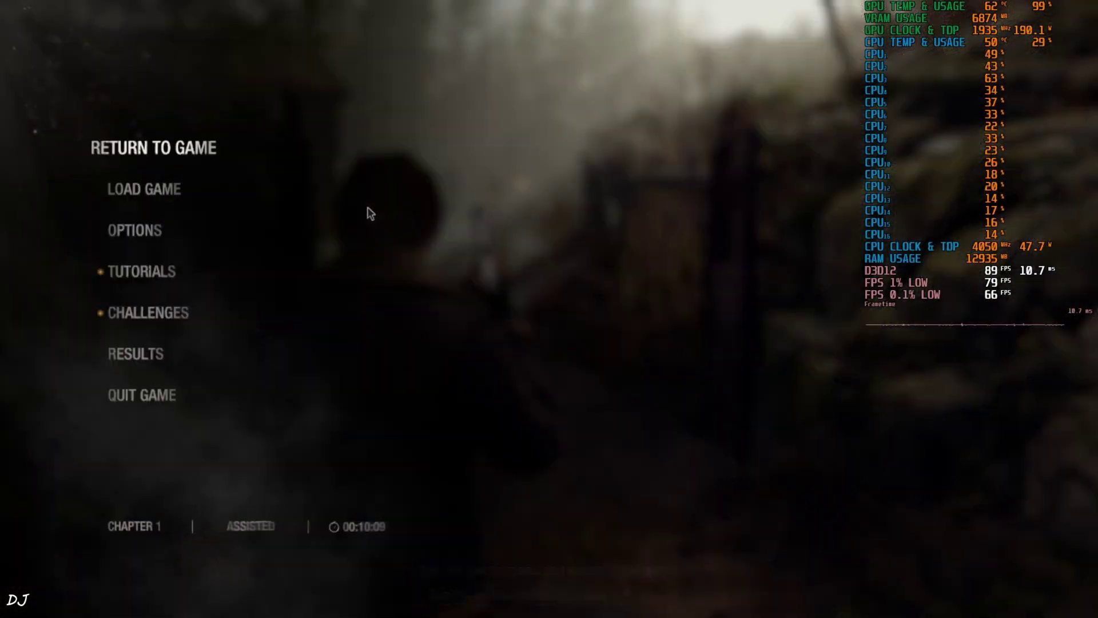
pyautogui.press('Insert')
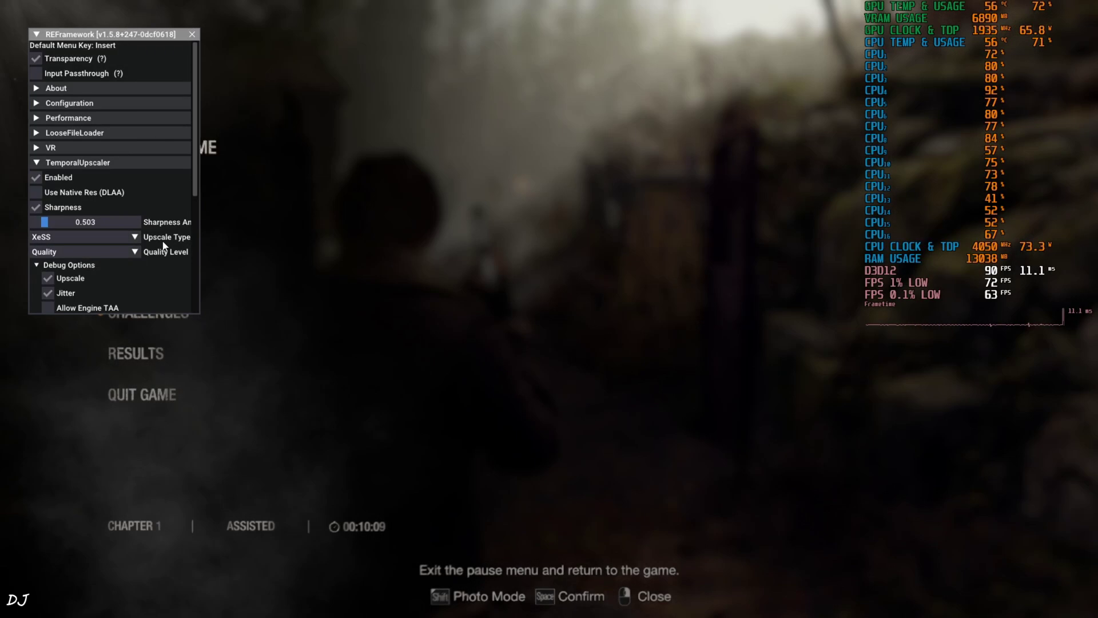
pyautogui.press('Insert')
pyautogui.press('Escape')
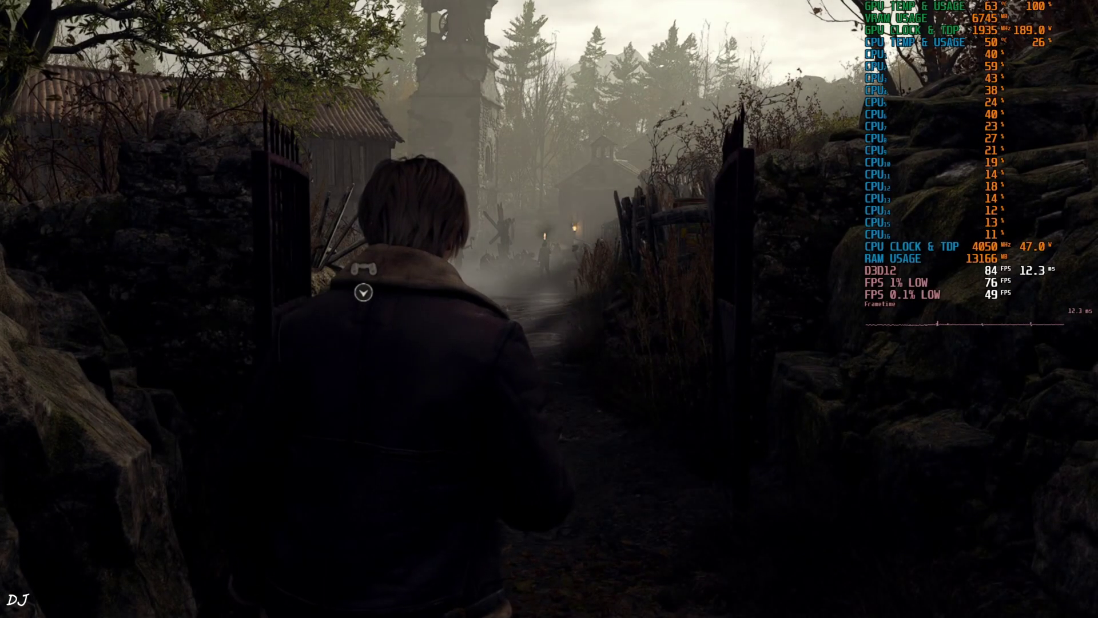
# Walk around the village gate and aim toward the villagers to check XeSS Quality image and performance.
pyautogui.rightClick(549, 309)
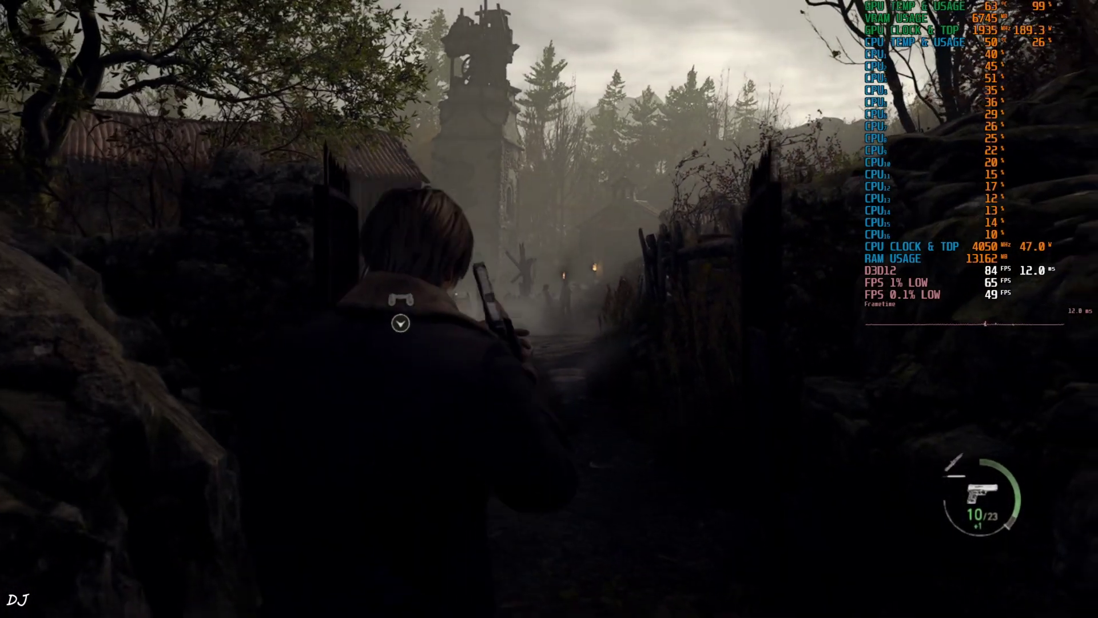
pyautogui.press('w')
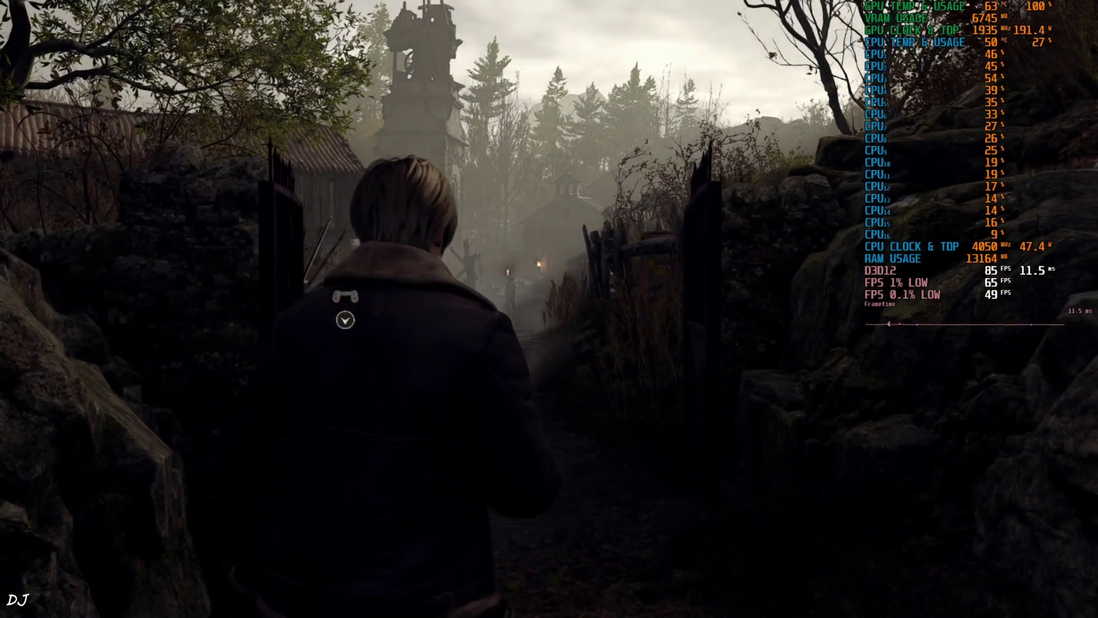
pyautogui.press('w')
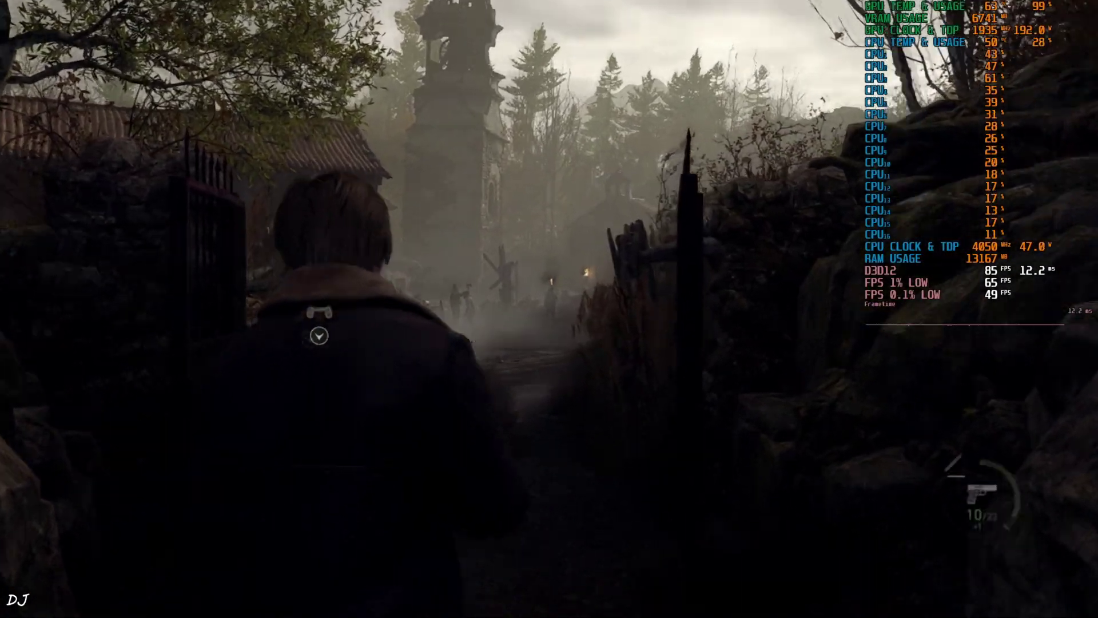
pyautogui.rightClick(549, 309)
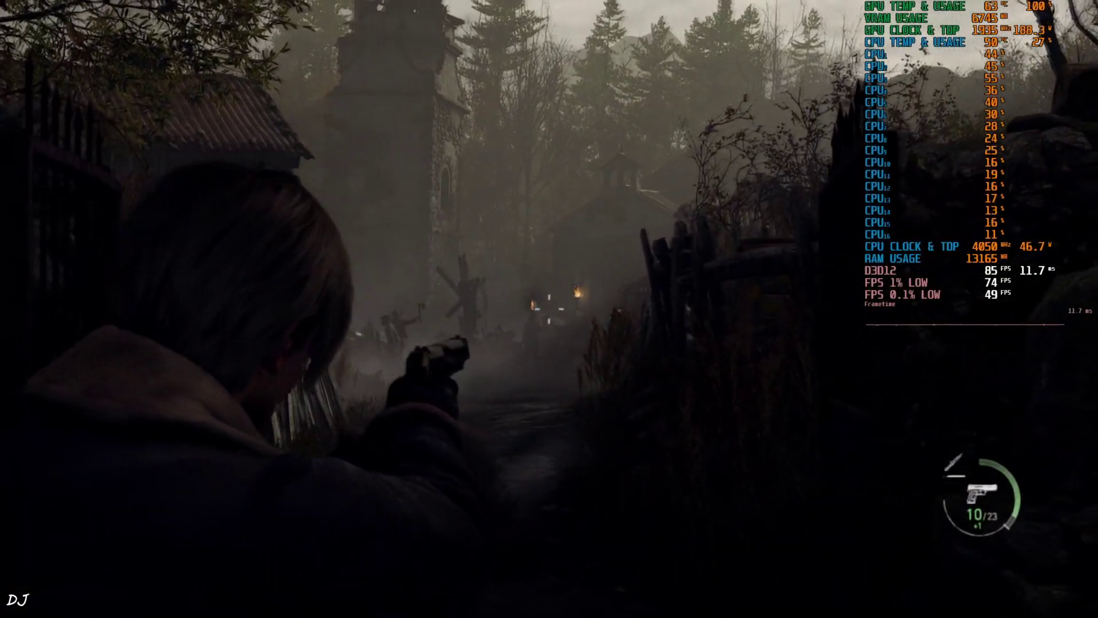
pyautogui.press('w')
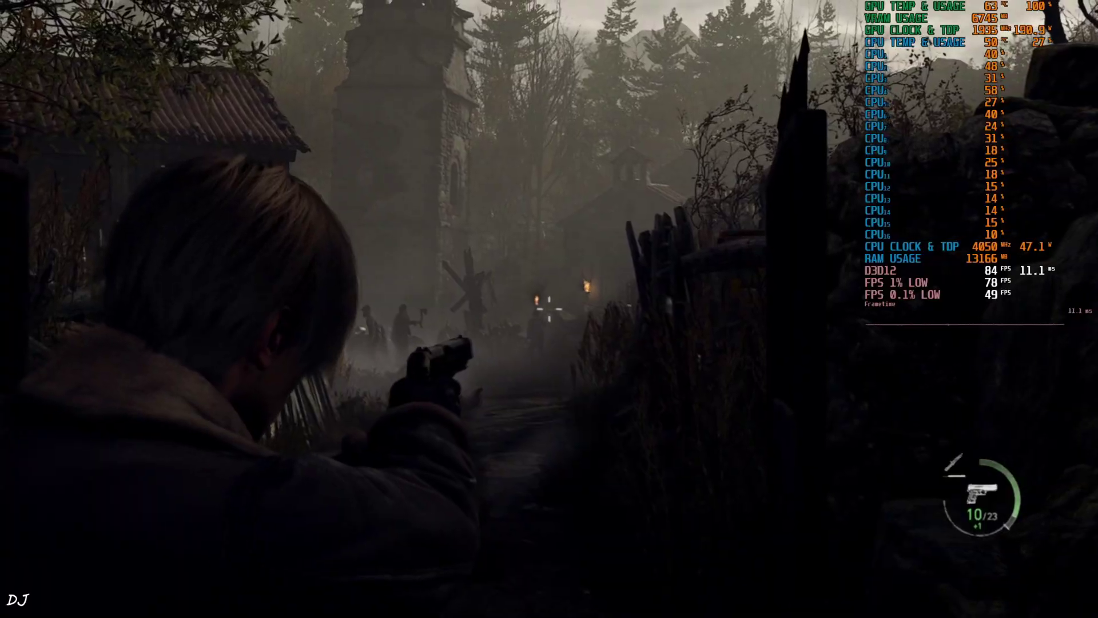
pyautogui.moveTo(549, 309)
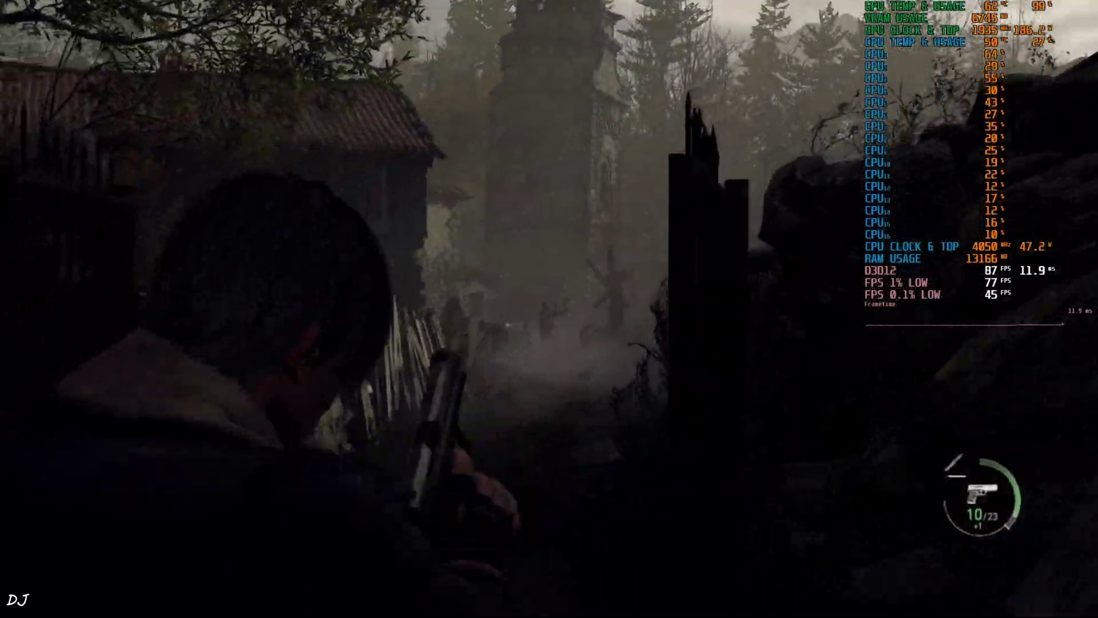
pyautogui.press('w')
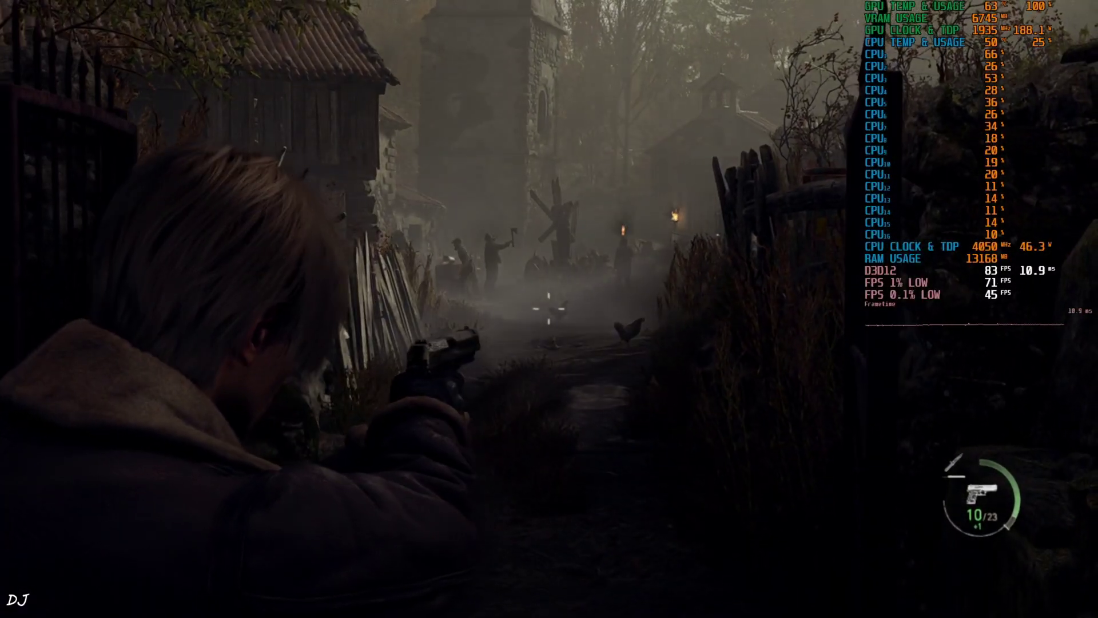
pyautogui.press('w')
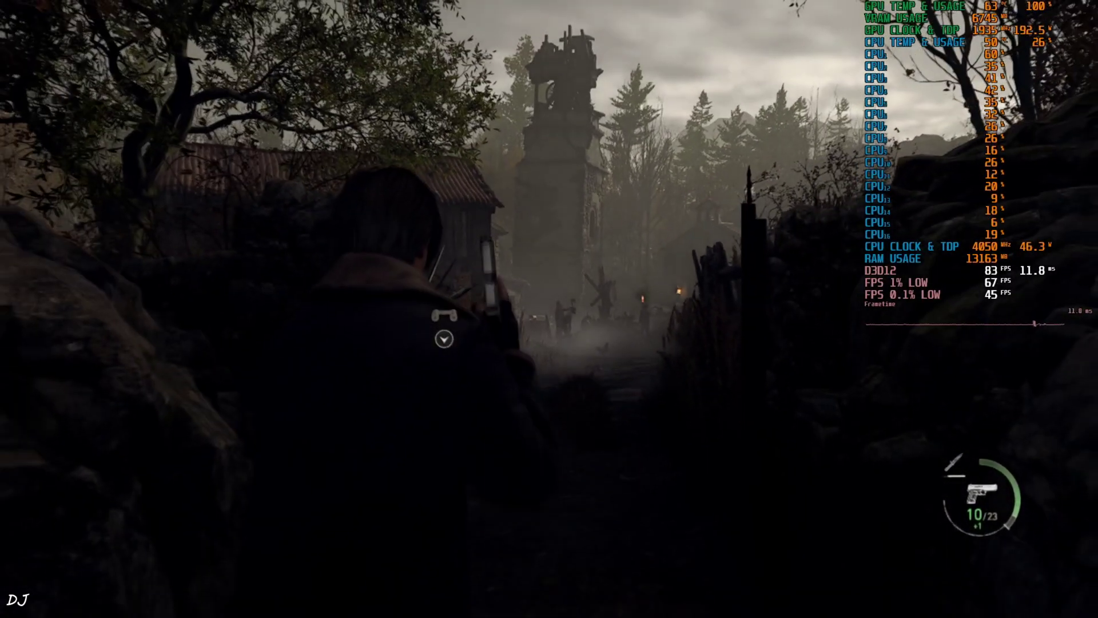
# Bring up the REFramework overlay, then run through the village and fight the villagers to test upscaler performance.
pyautogui.press('Insert')
pyautogui.moveTo(56, 187)
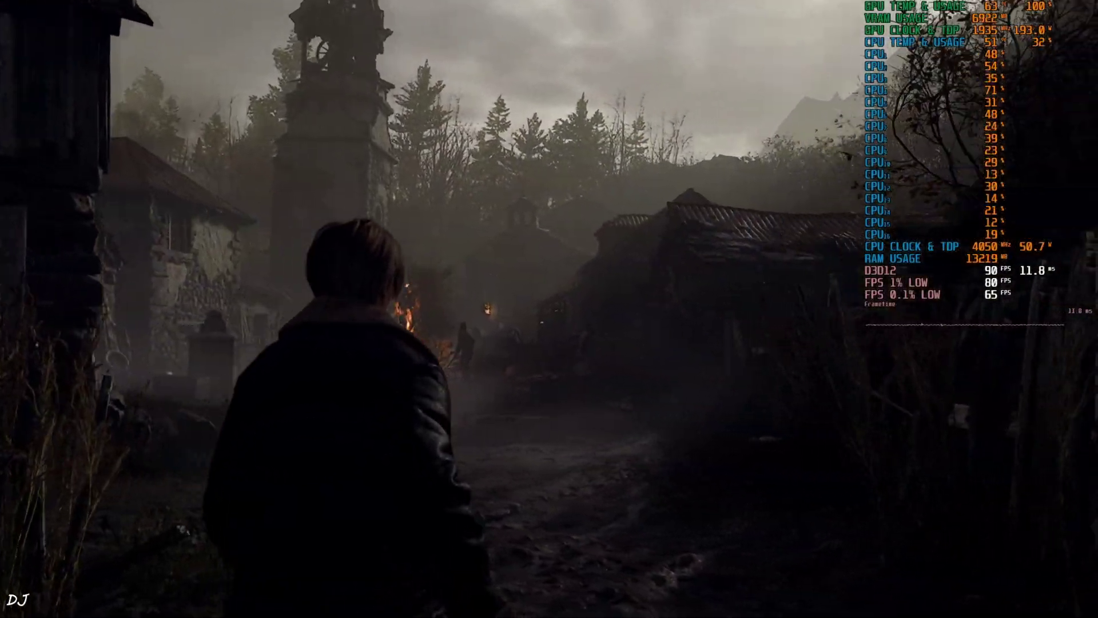
pyautogui.press('w')
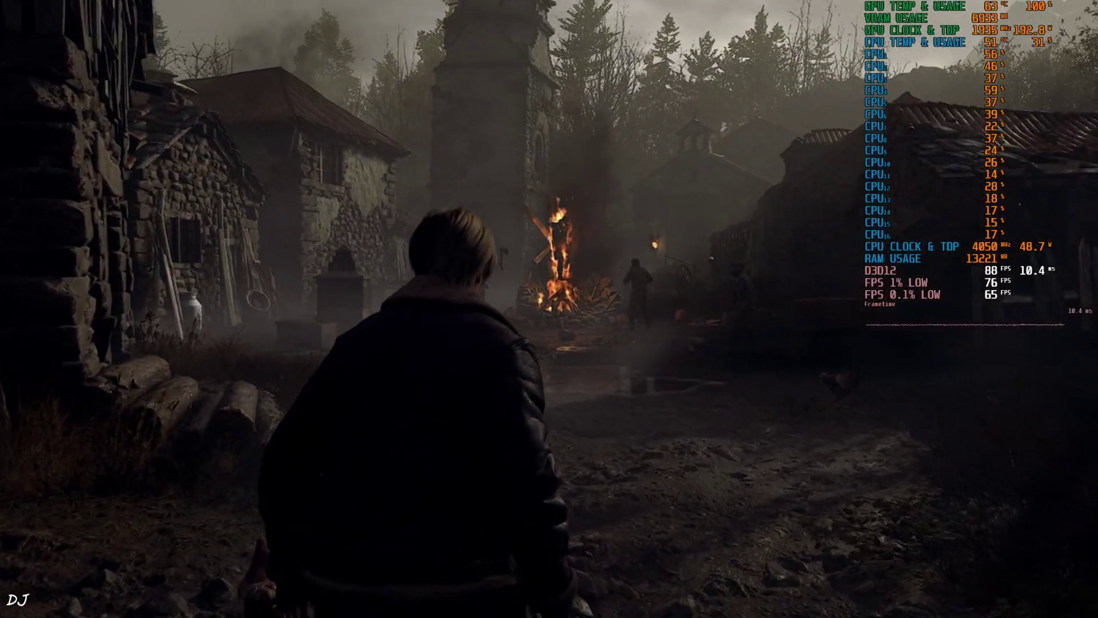
pyautogui.press('w')
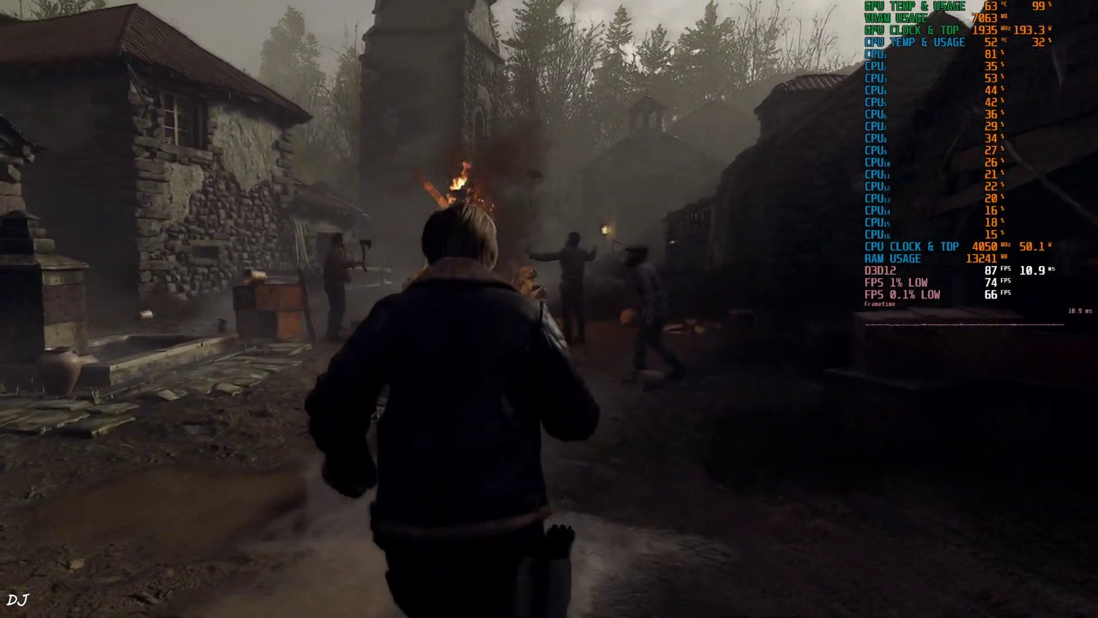
pyautogui.rightClick(549, 309)
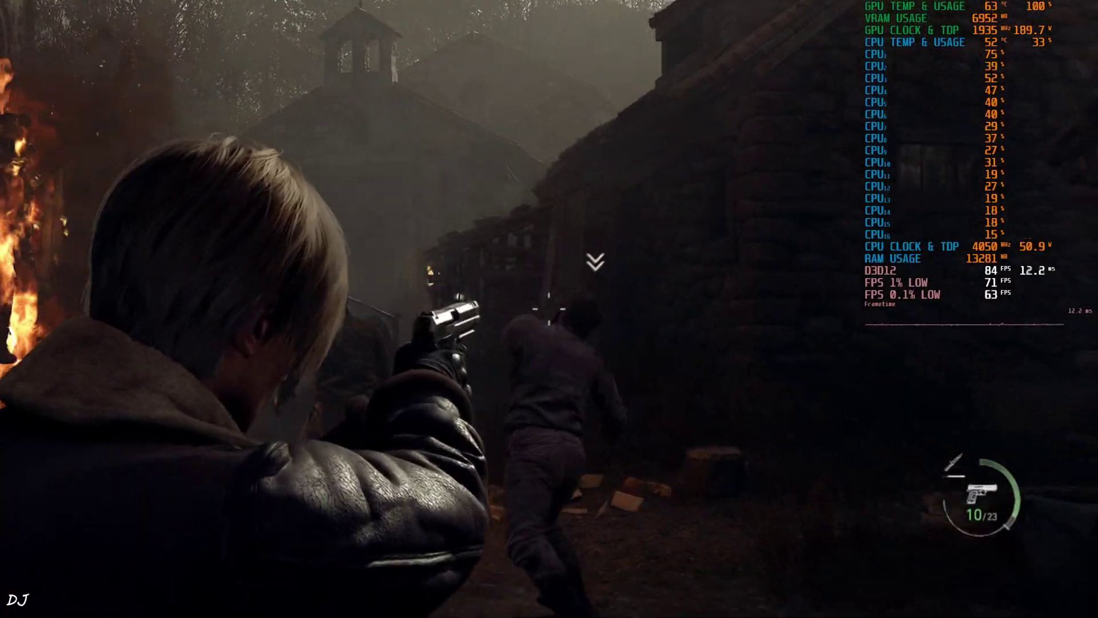
pyautogui.click(549, 309)
pyautogui.press('f')
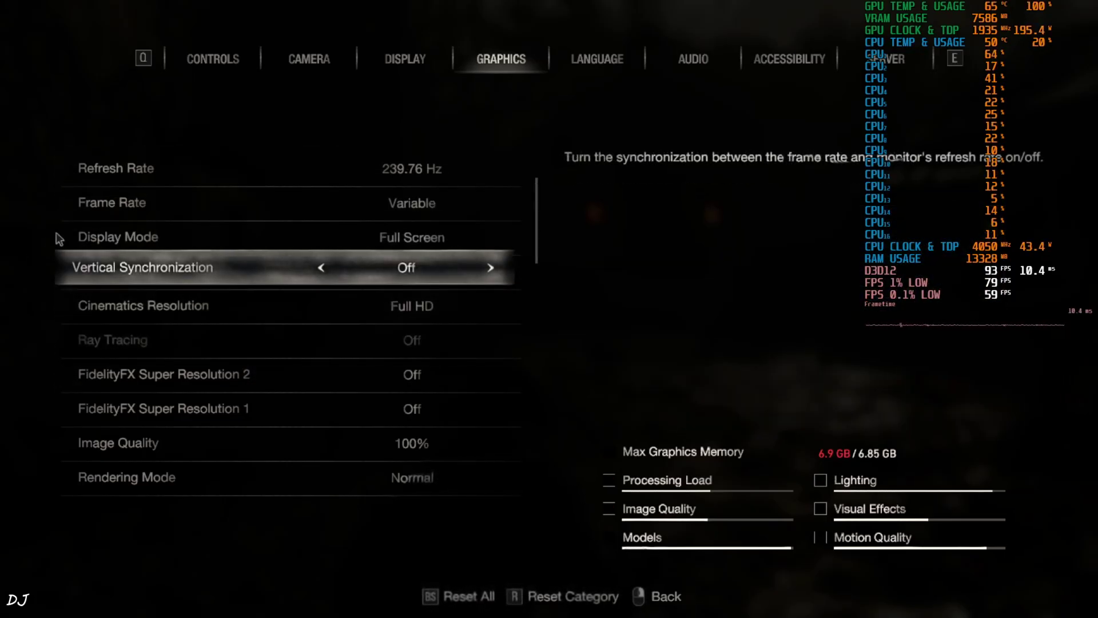
# Disable the TemporalUpscaler in the REFramework overlay and close the overlay over the graphics options.
pyautogui.press('Insert')
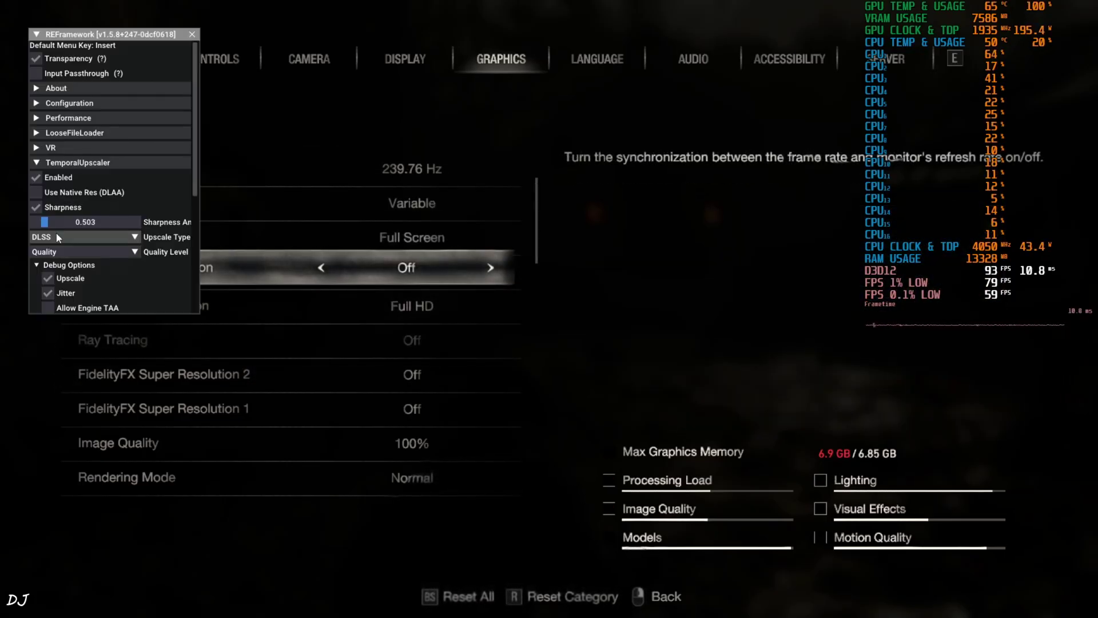
pyautogui.click(52, 178)
pyautogui.press('Insert')
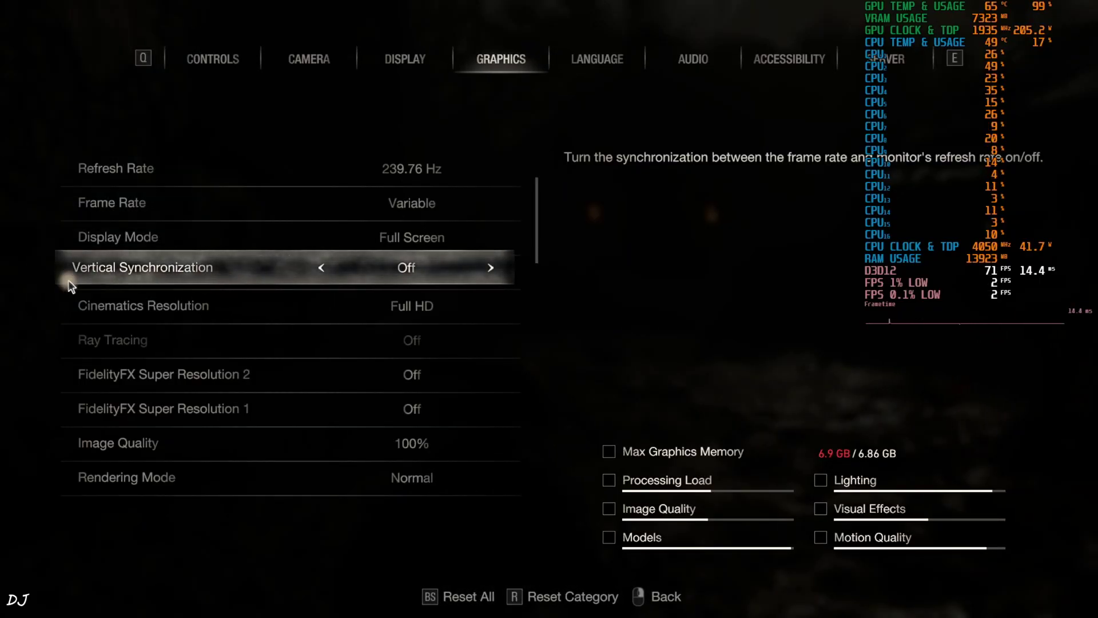
# Examine the graphics options used without upscaling, from FidelityFX Super Resolution and image quality through to the resource-intense effects quality.
pyautogui.scroll(-5, 215, 389)
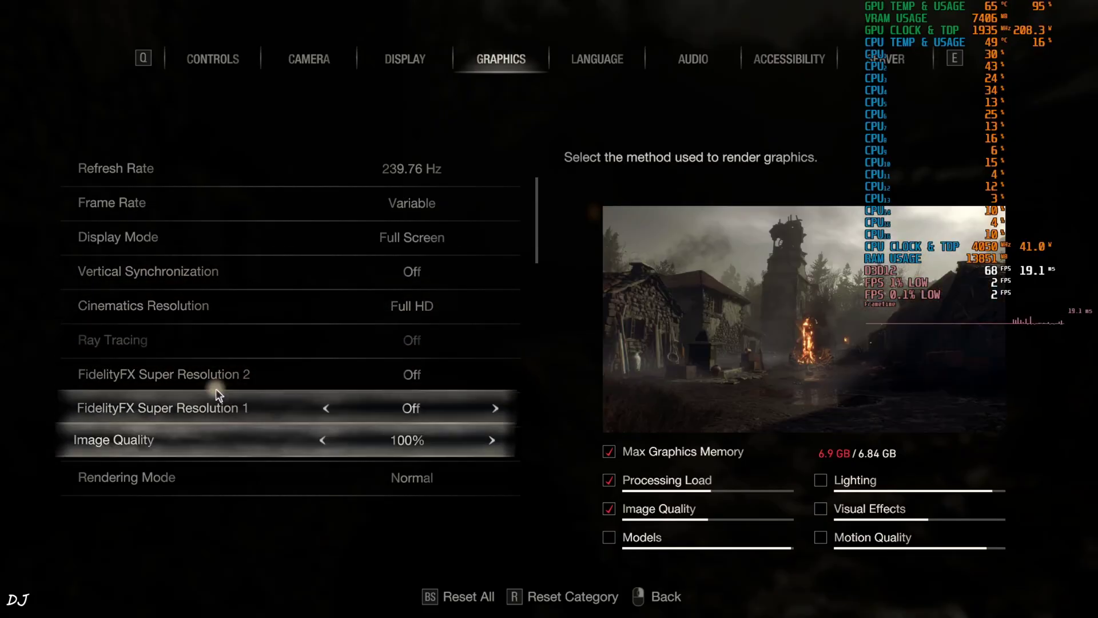
pyautogui.scroll(-8, 231, 383)
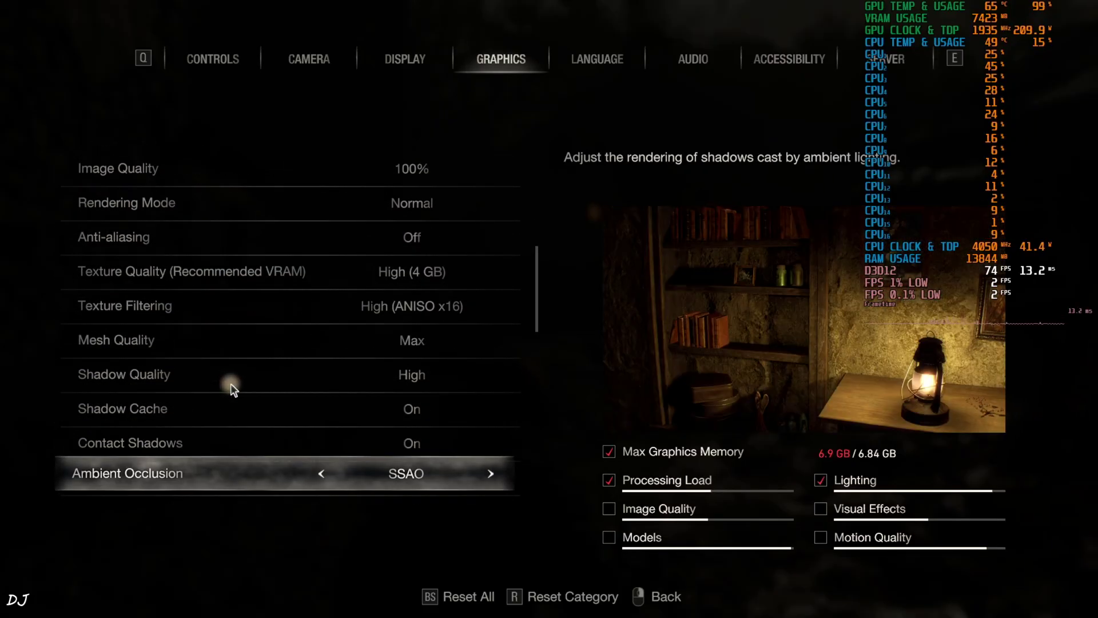
pyautogui.scroll(-10, 231, 382)
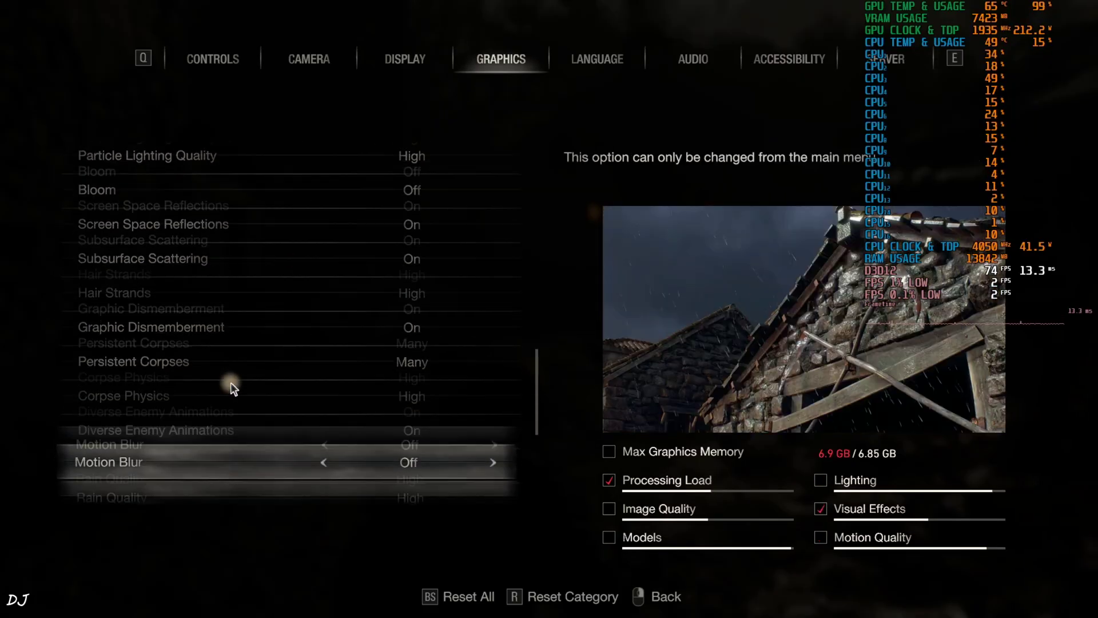
pyautogui.scroll(-5, 232, 378)
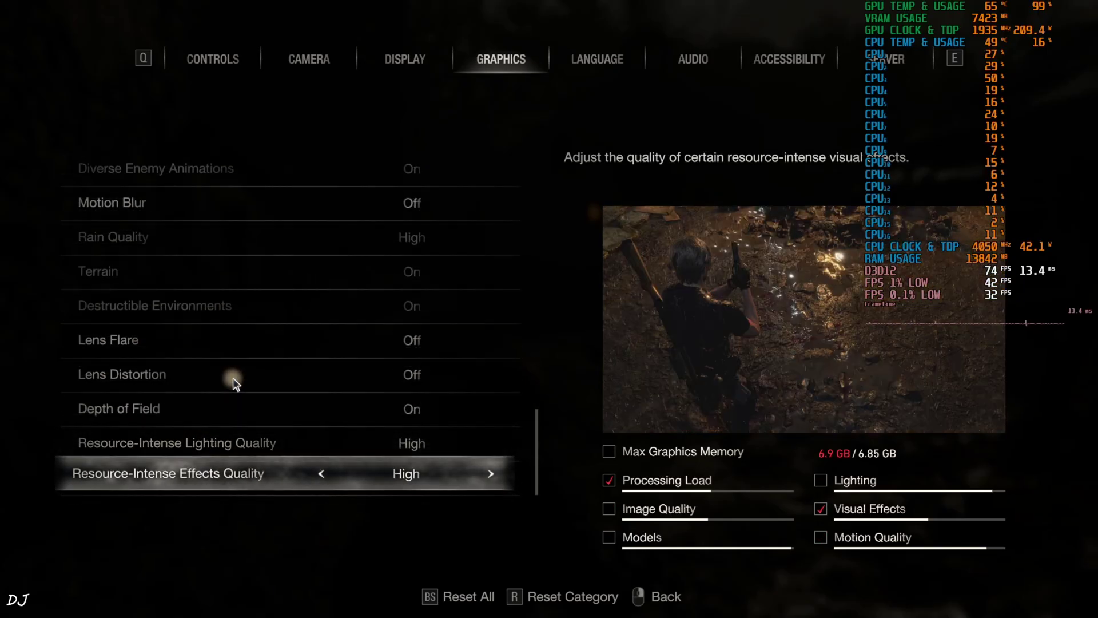